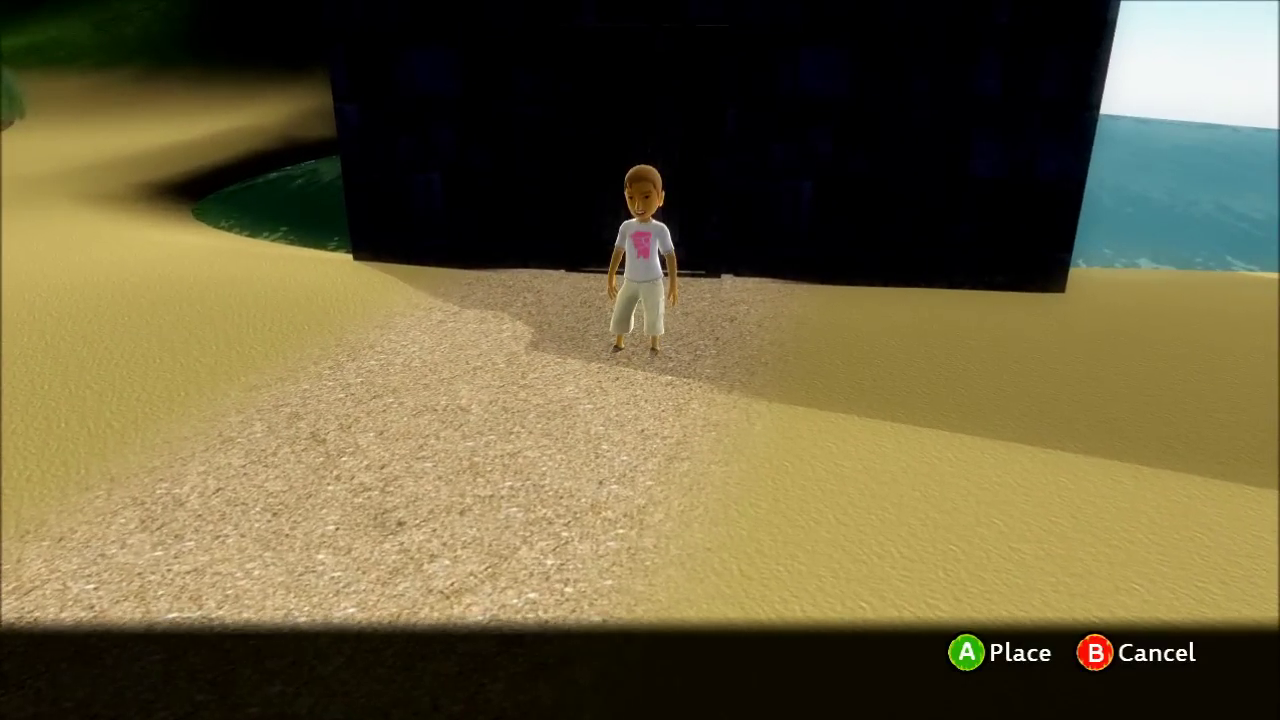
- Place the NPC on the gravel path in front of the dark wall and name it "Bob"
key(Return)
key(Down)
key(Return)
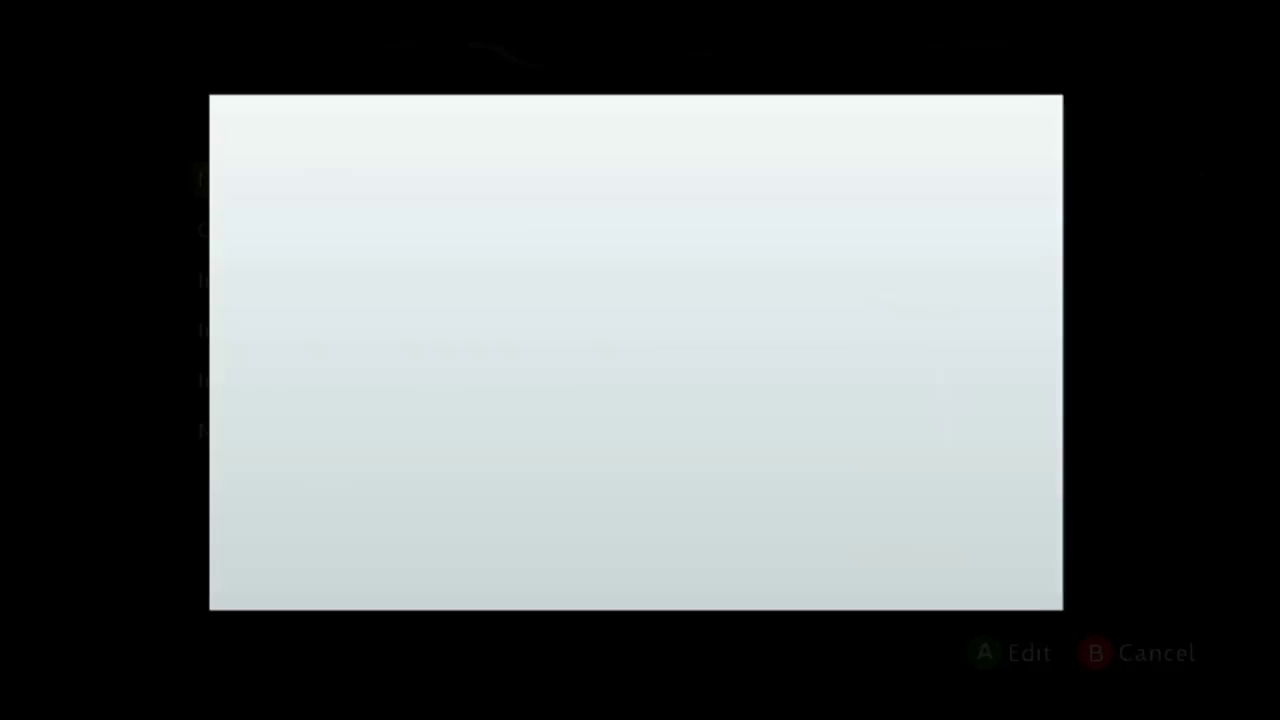
key(BackSpace)
key(BackSpace)
key(BackSpace)
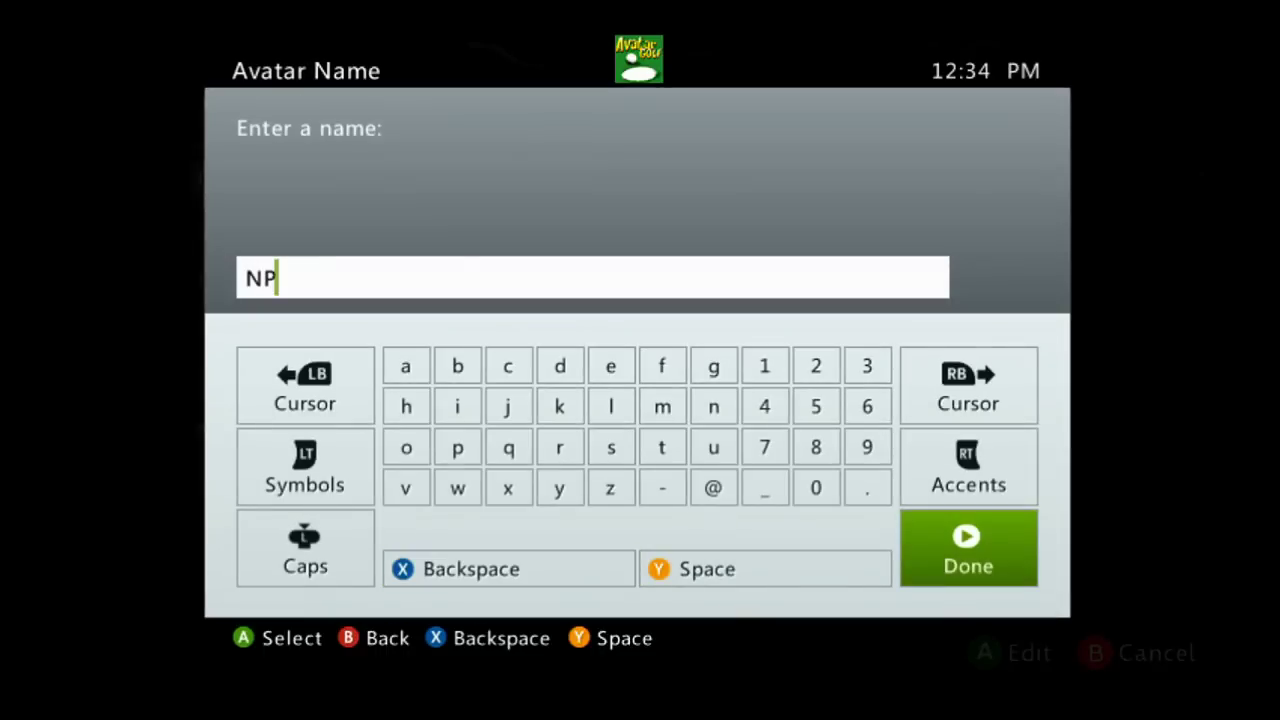
text(Bob)
key(Return)
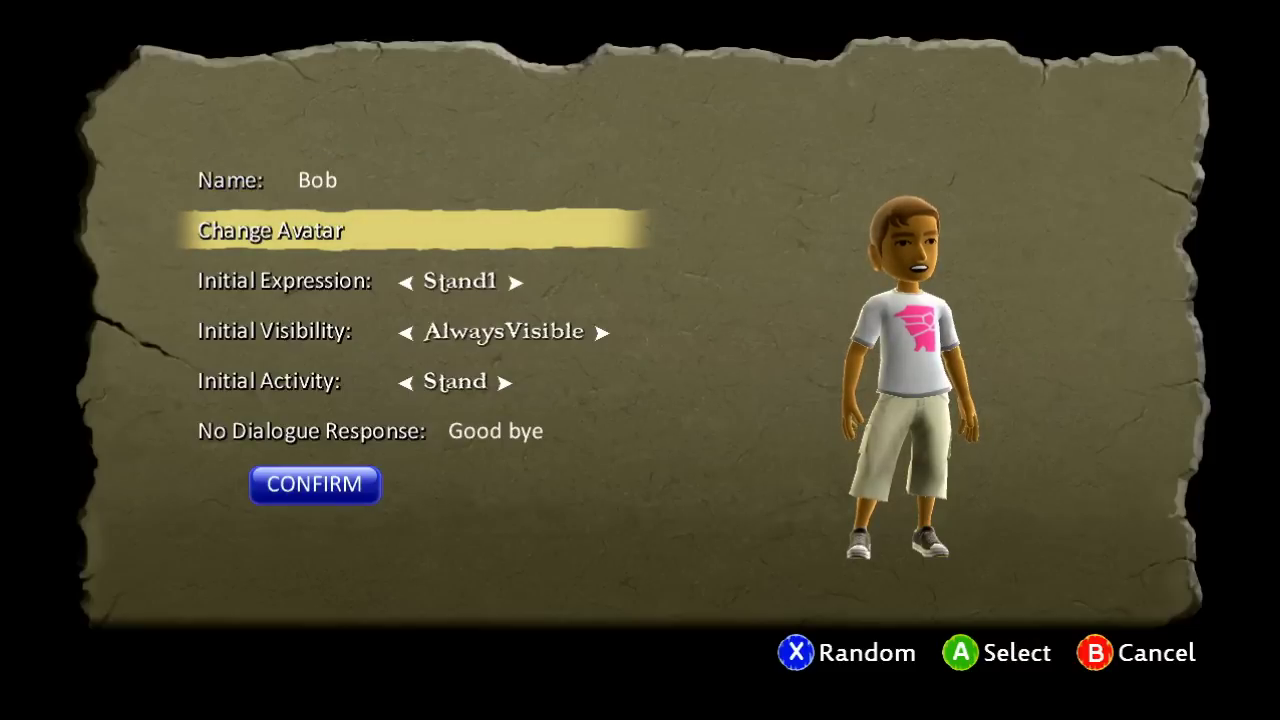
- Randomize the NPC's avatar to one with a green cap, blue T-shirt and light trousers
key(x)
key(x)
key(a)
key(Down)
key(Up)
key(Down)
key(Up)
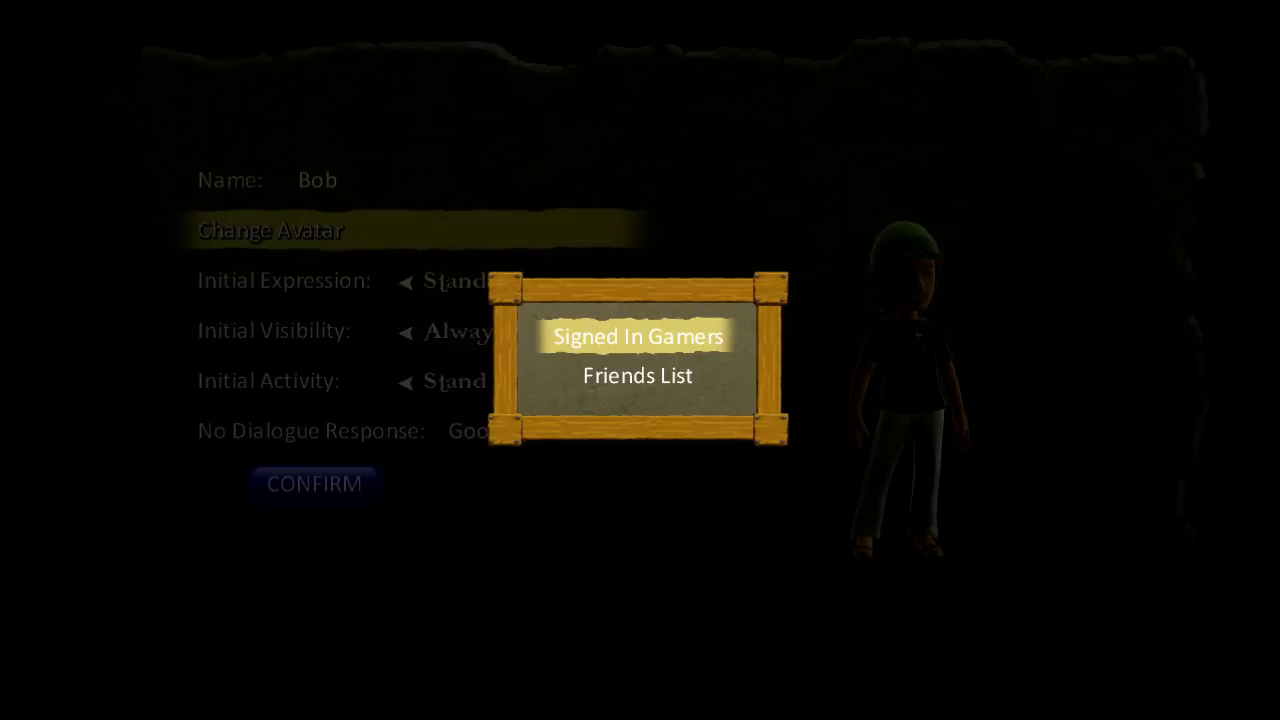
key(Escape)
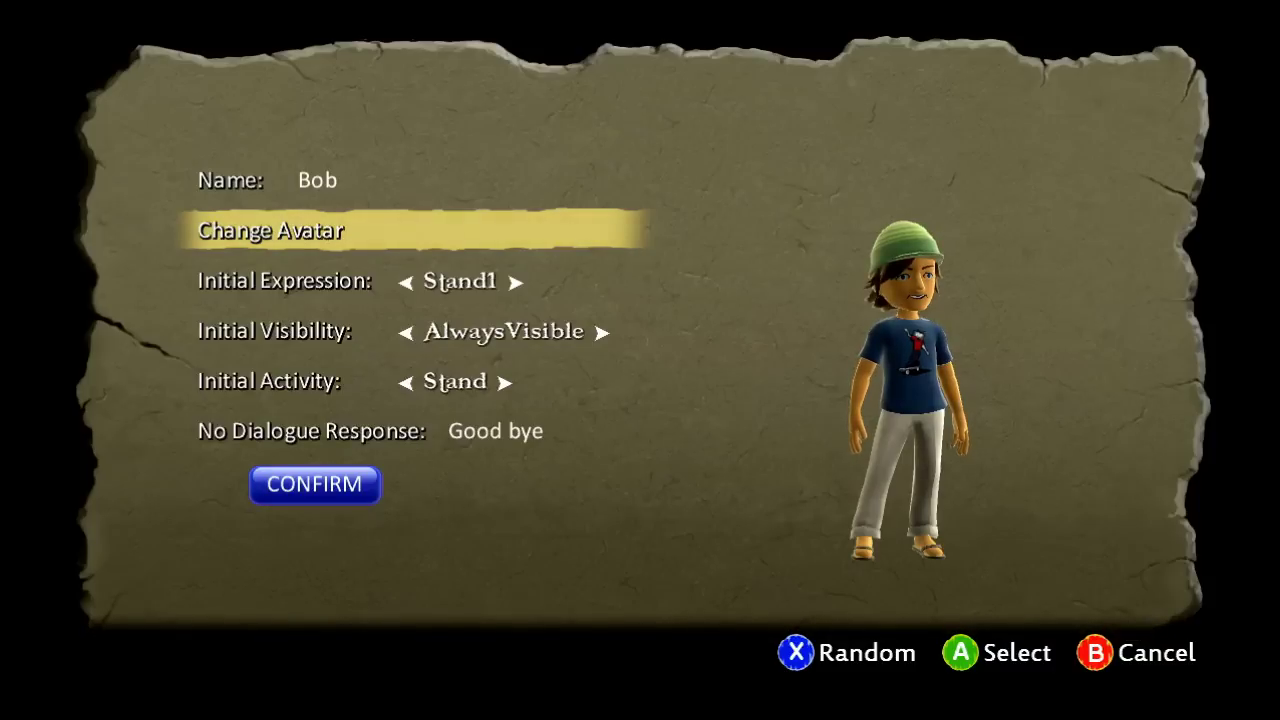
- Set the NPC's initial expression to Yawn
key(Down)
key(Right)
key(Right)
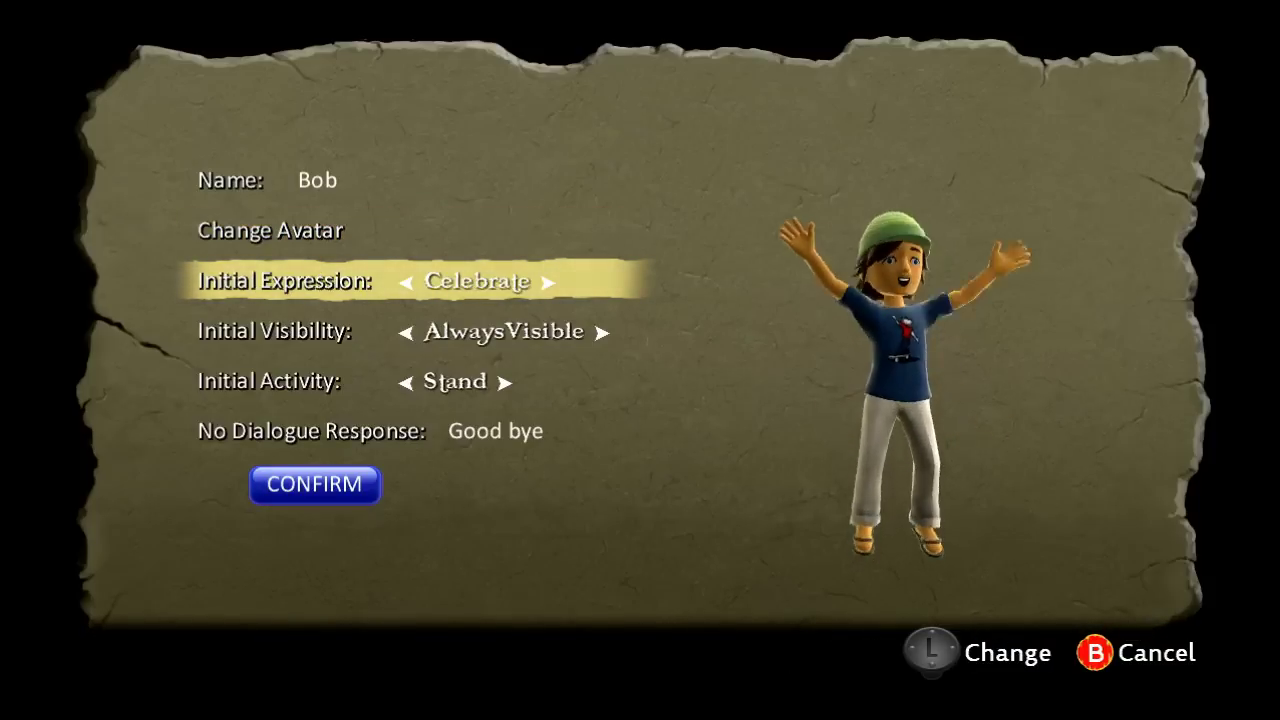
key(Right)
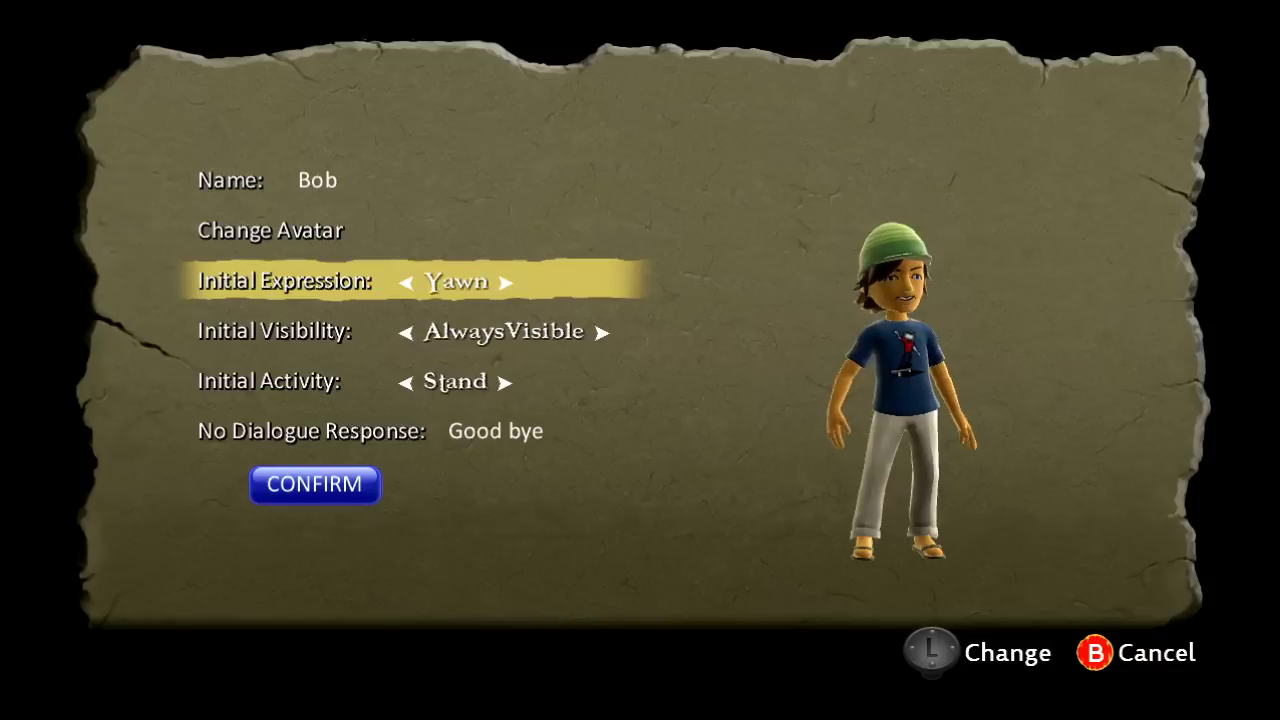
- Review the NPC's initial visibility and initial activity options, keeping AlwaysVisible and Stand selected
key(Down)
key(Right)
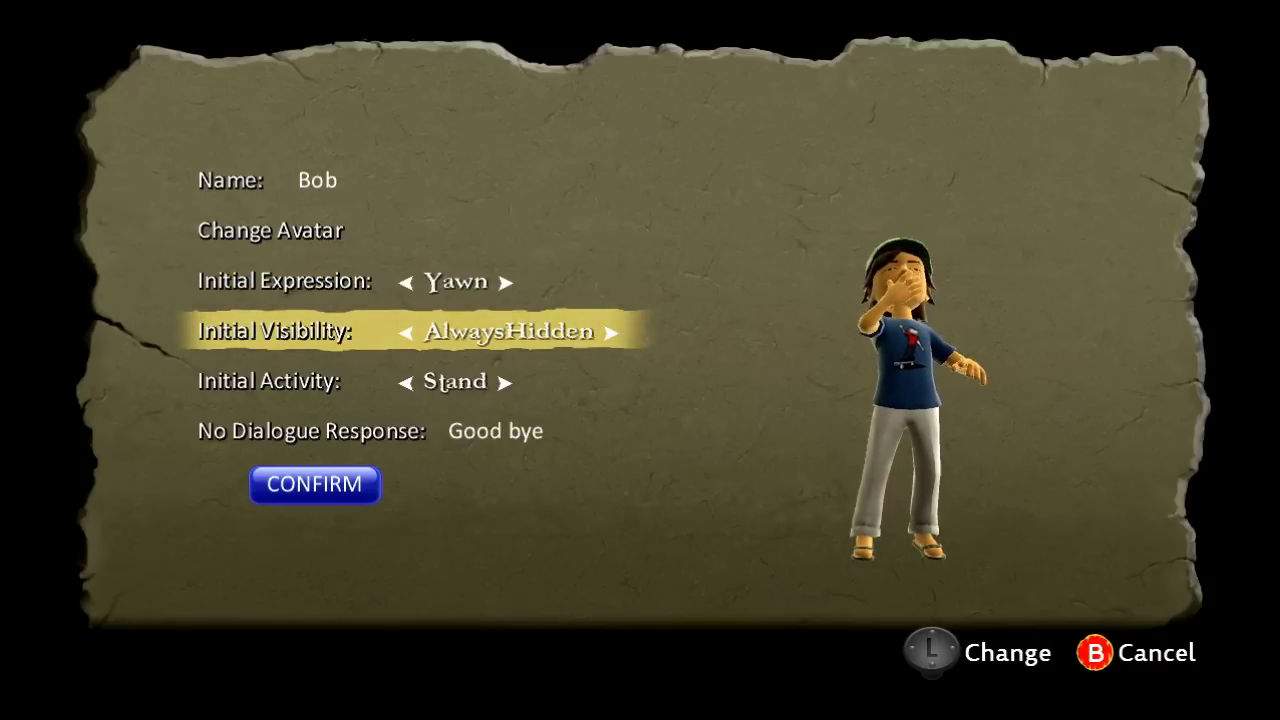
key(Right)
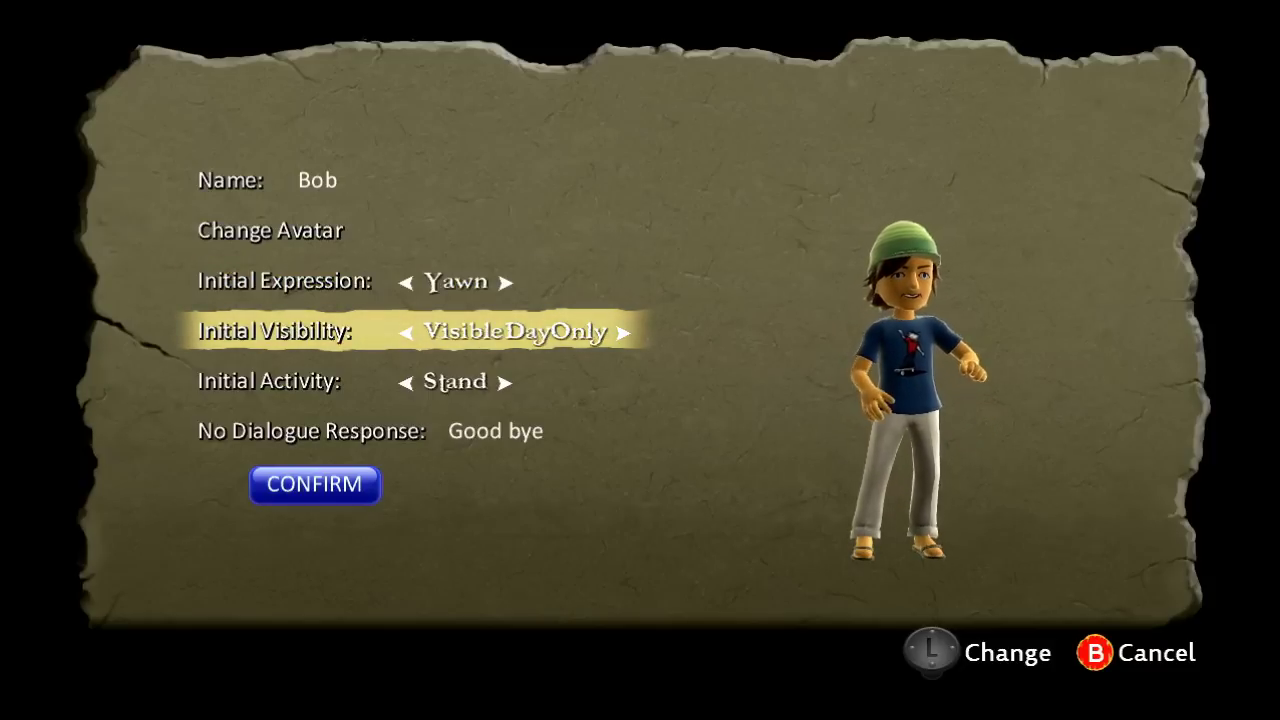
key(Right)
key(Right)
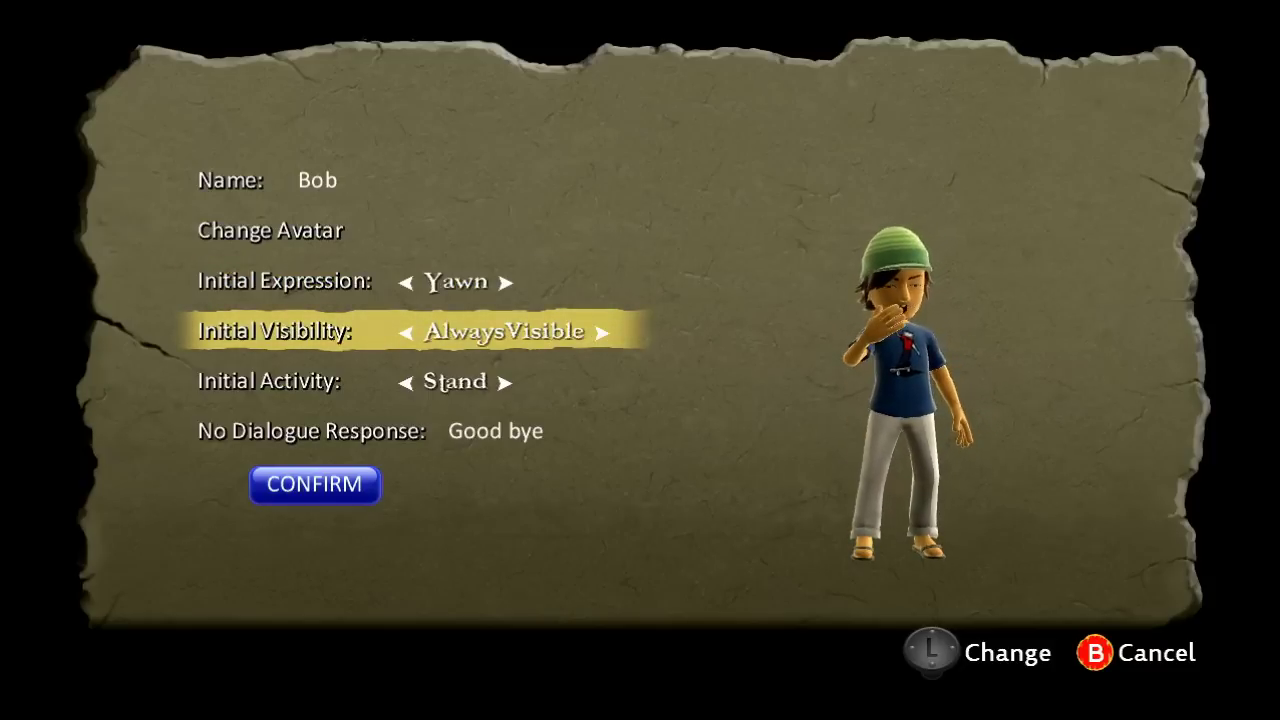
key(Down)
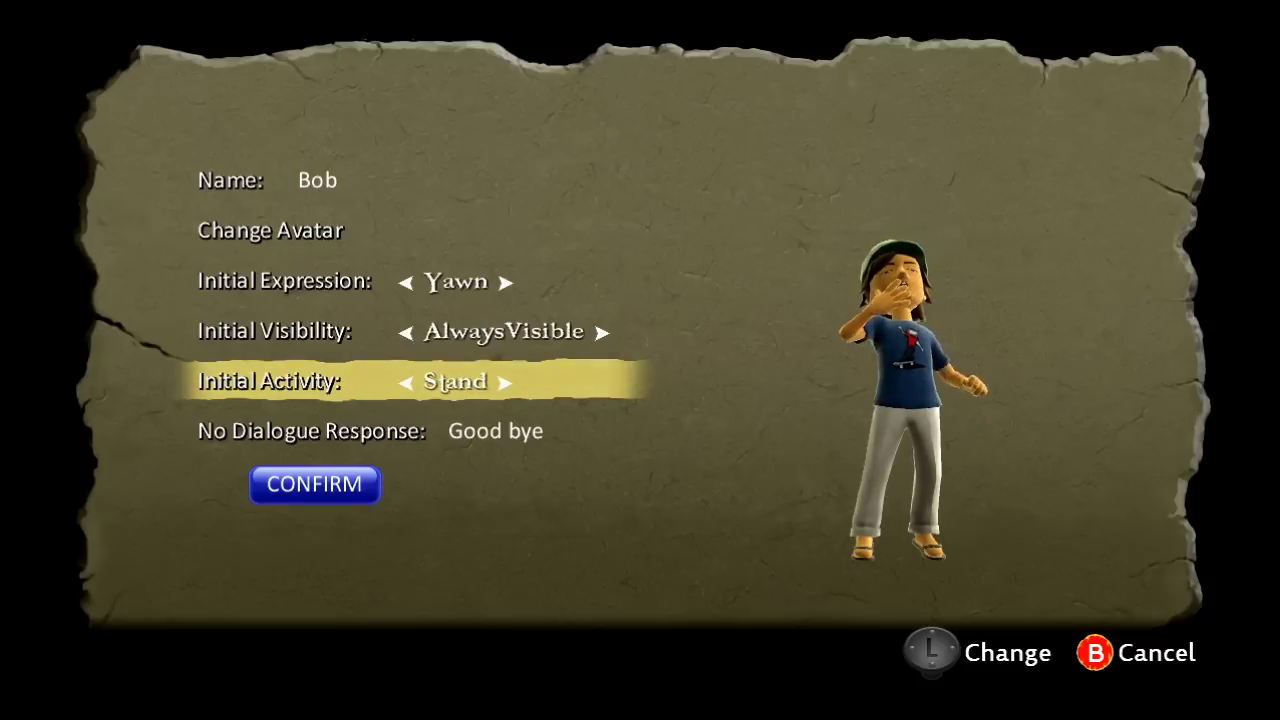
key(Down)
key(Up)
key(Right)
key(Left)
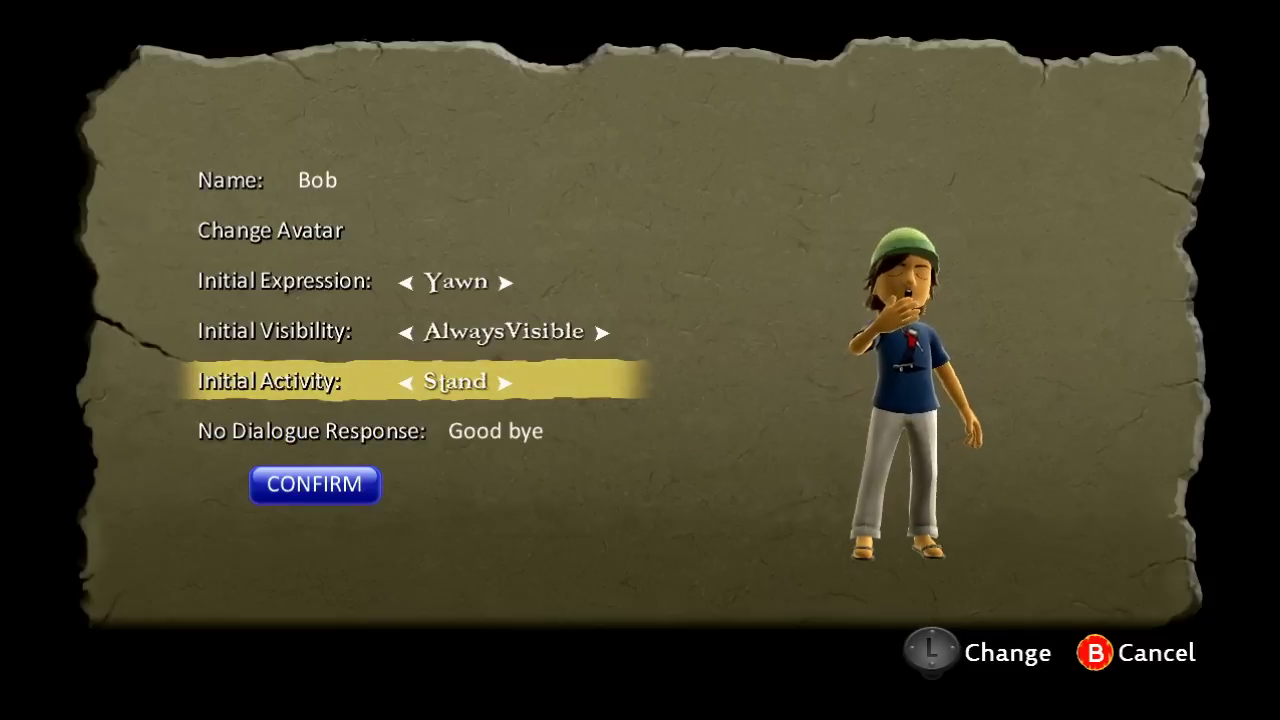
key(Right)
key(Left)
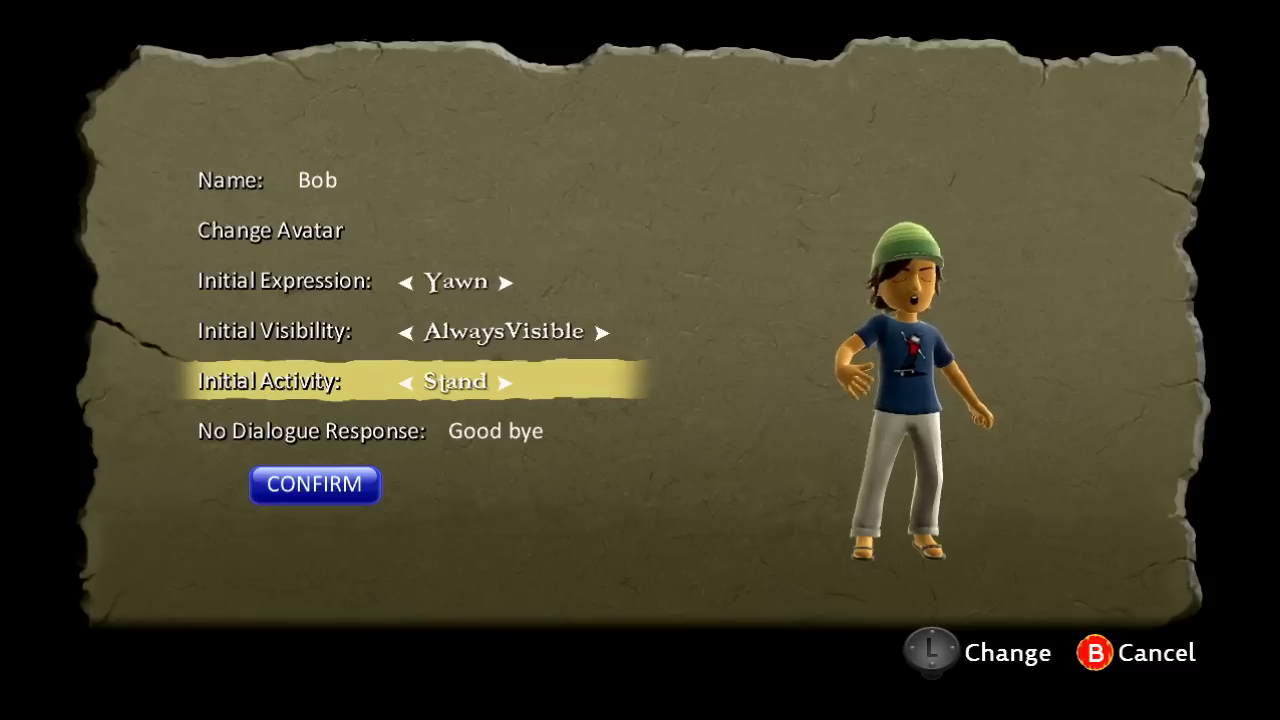
- Keep "Good bye" as the no-dialogue response and confirm the NPC's properties
key(Down)
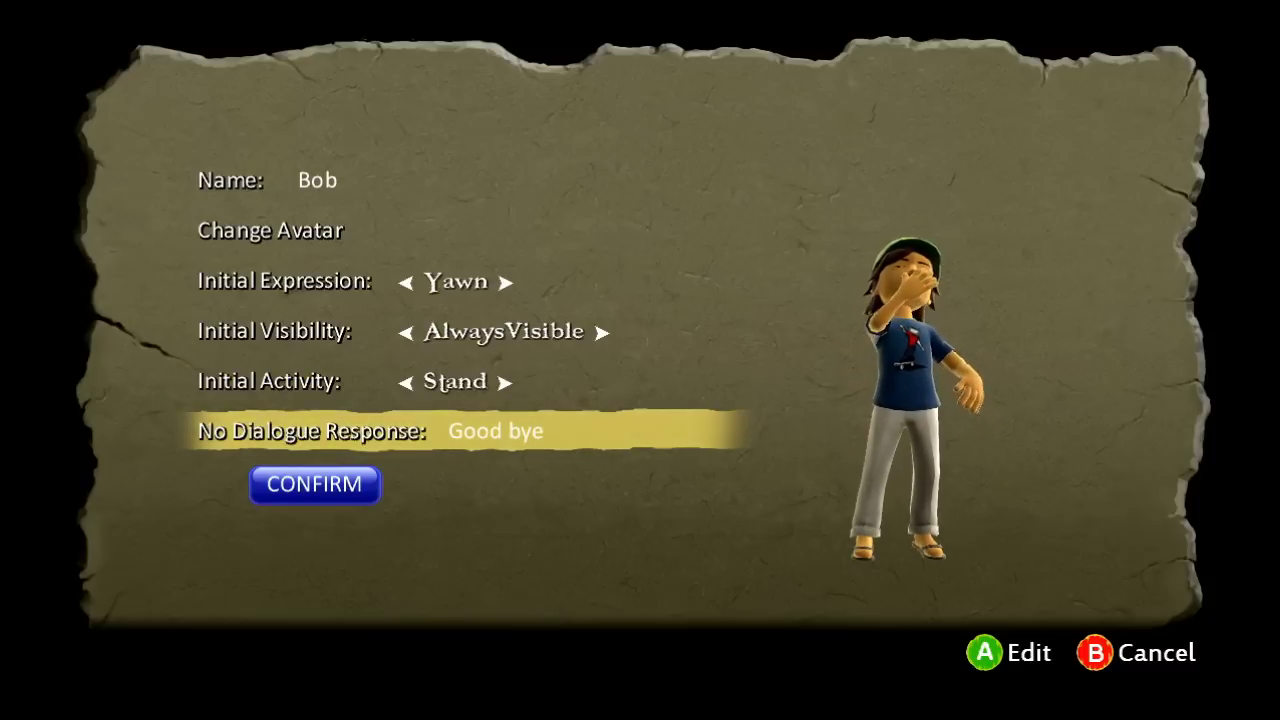
key(Down)
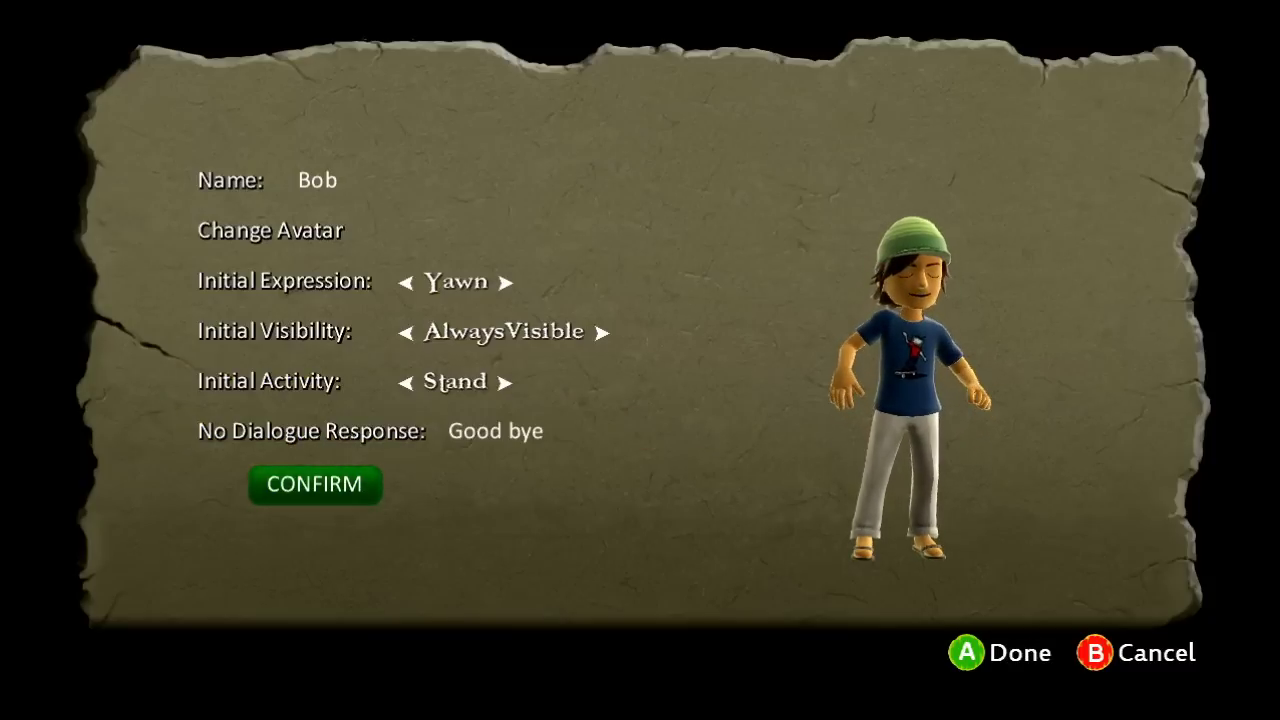
key(Return)
- Open the dialogue editor for the placed NPC and add a child node to the start node
key(Right)
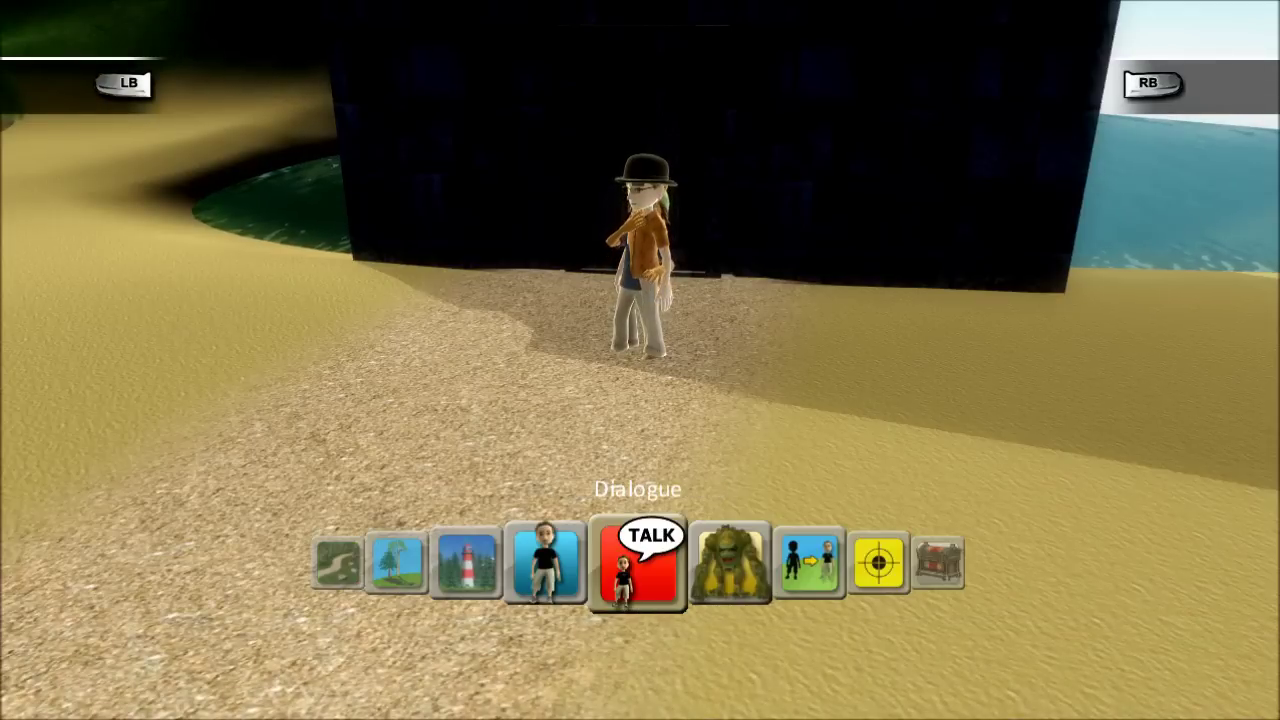
key(Return)
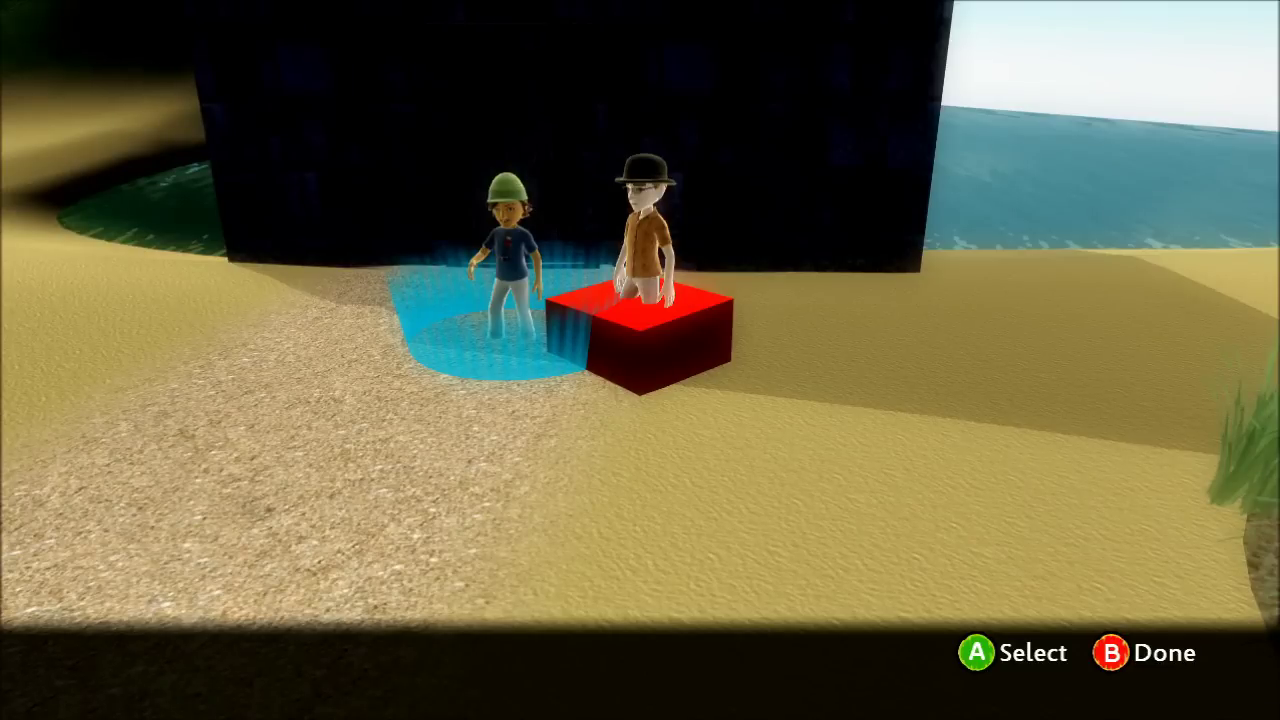
key(a)
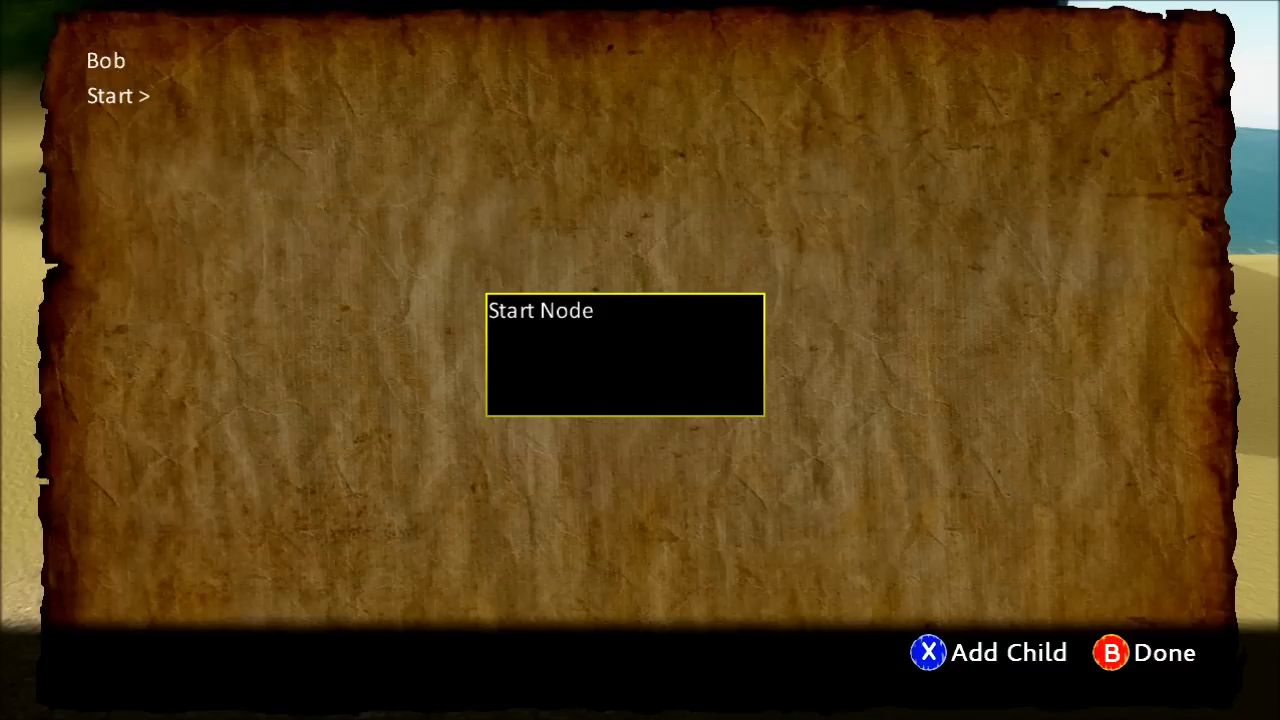
key(x)
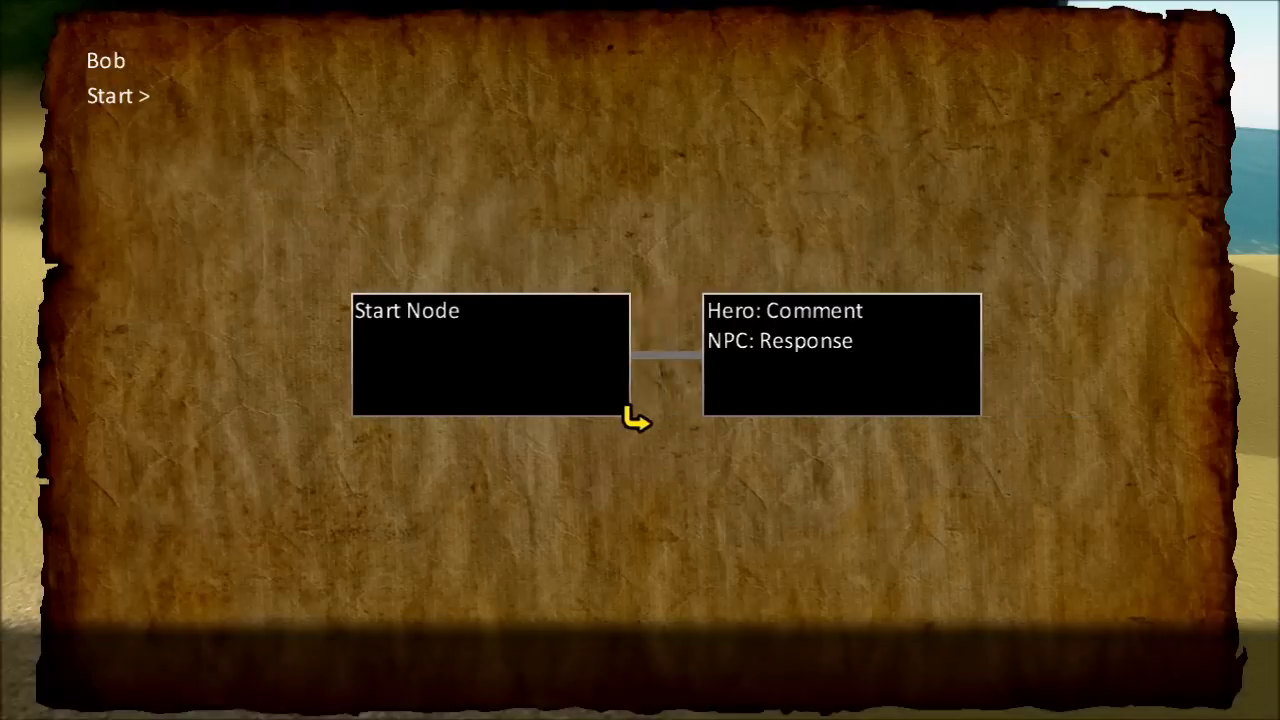
- Select the new comment and response node and open its properties
key(Right)
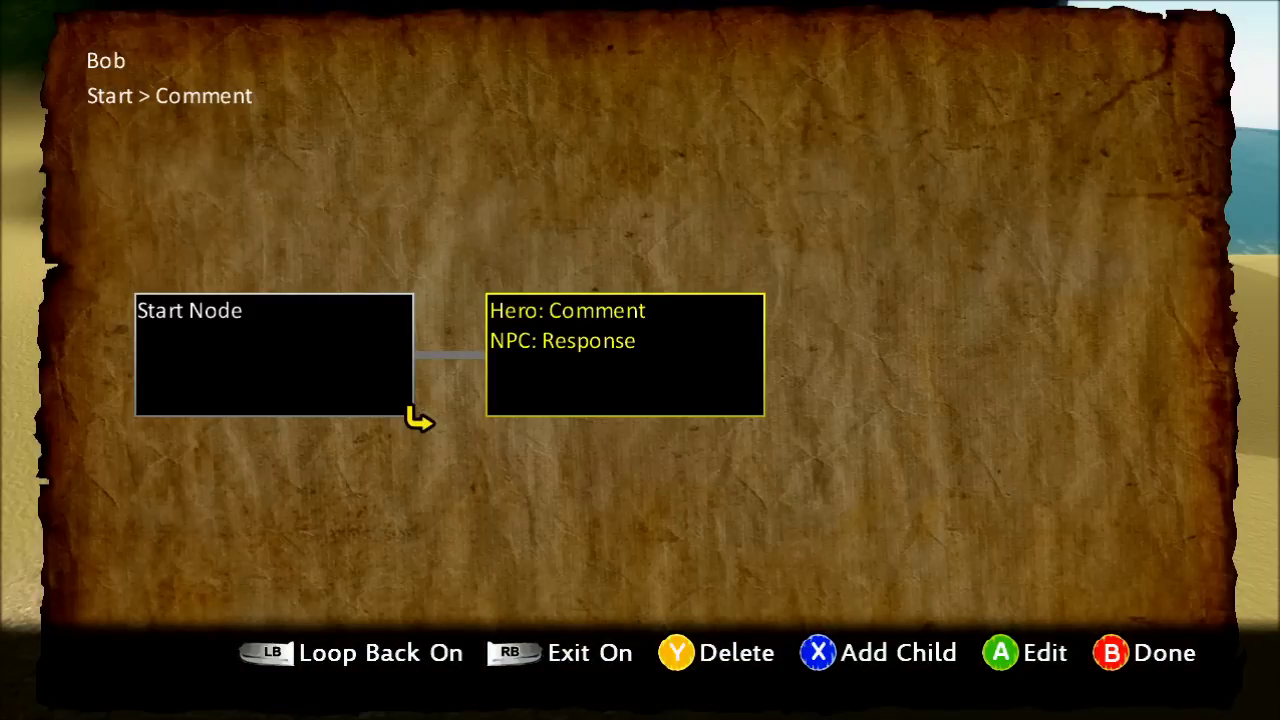
key(Left)
key(Right)
key(Left)
key(Right)
key(Return)
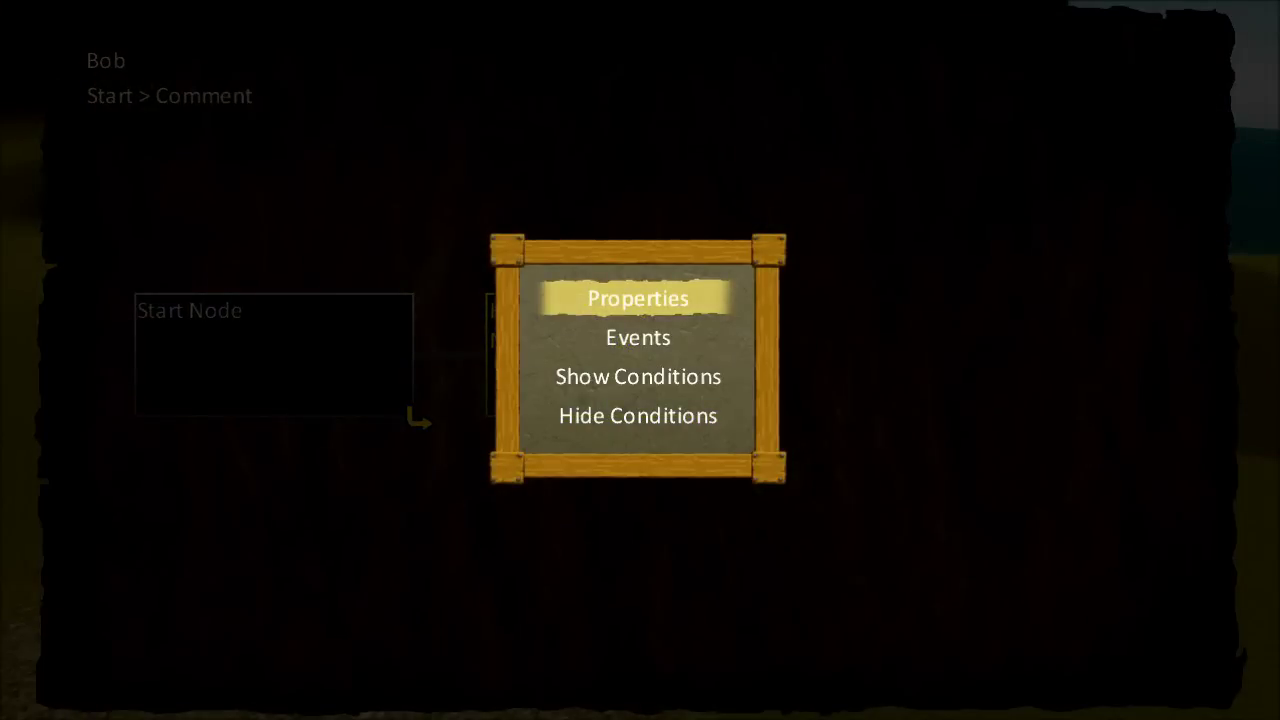
key(Down)
key(Up)
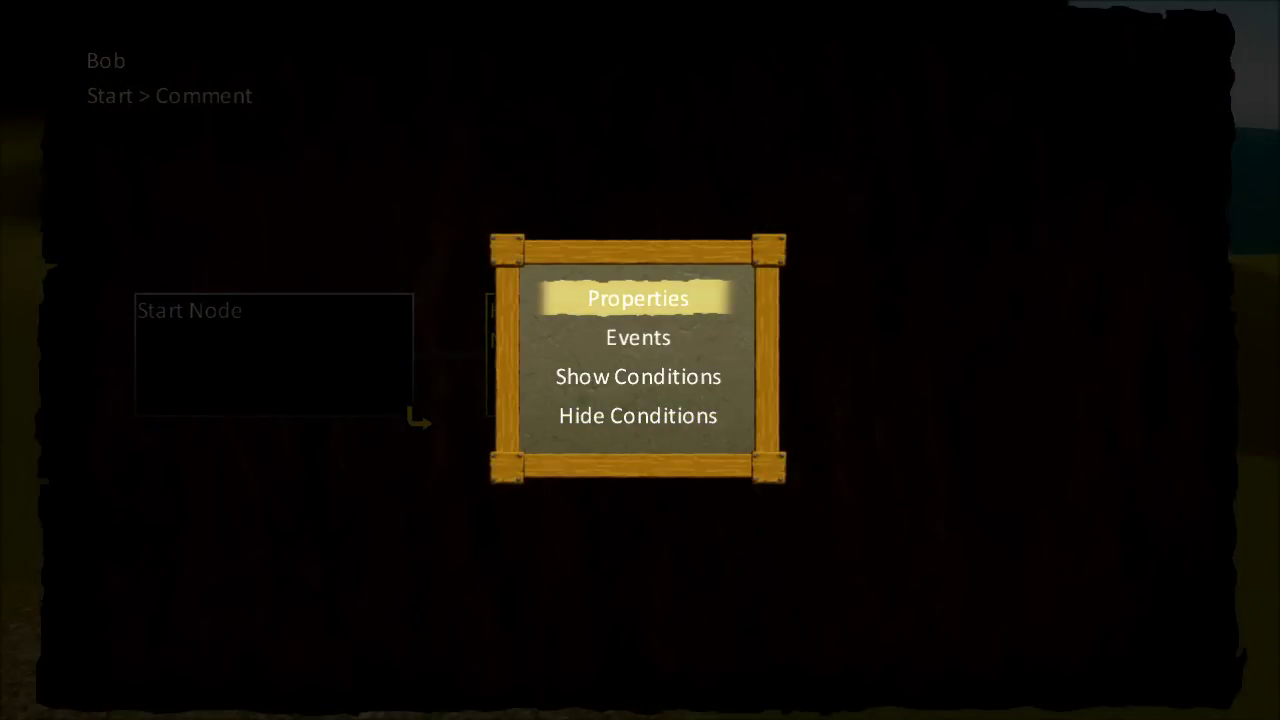
key(Return)
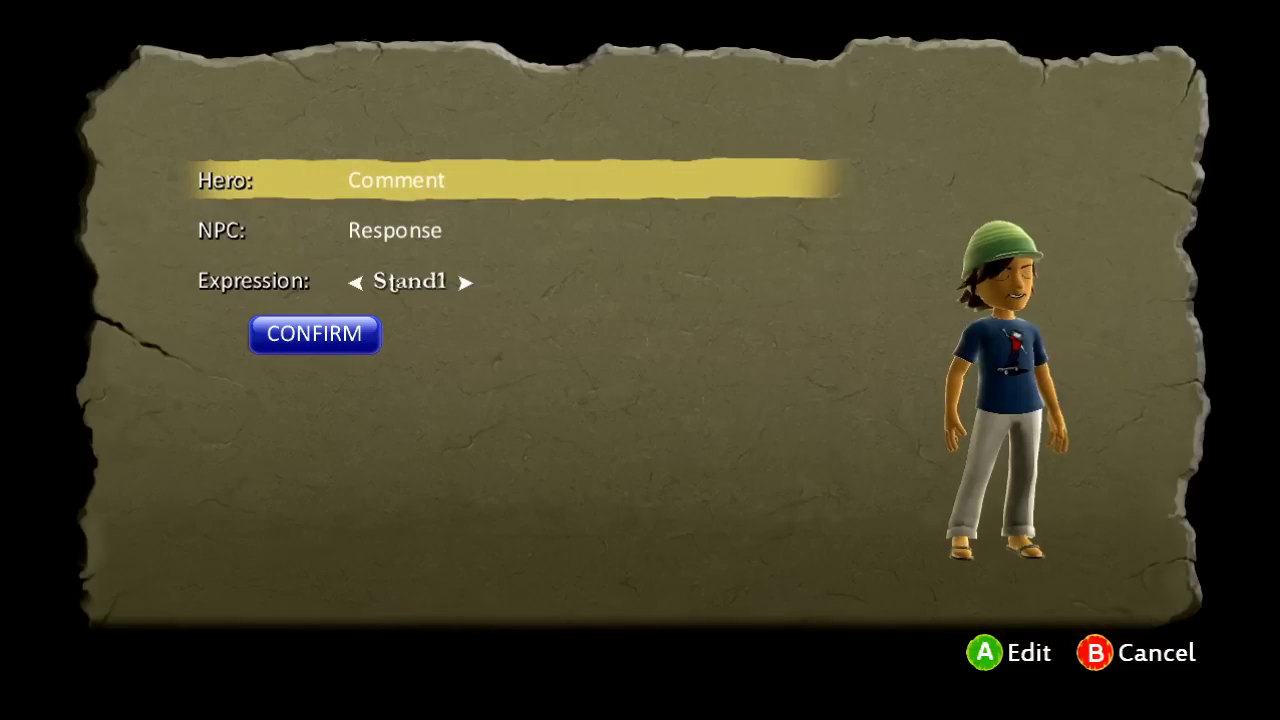
- Set the hero's comment in the dialogue node to "Hello Bob"
key(Return)
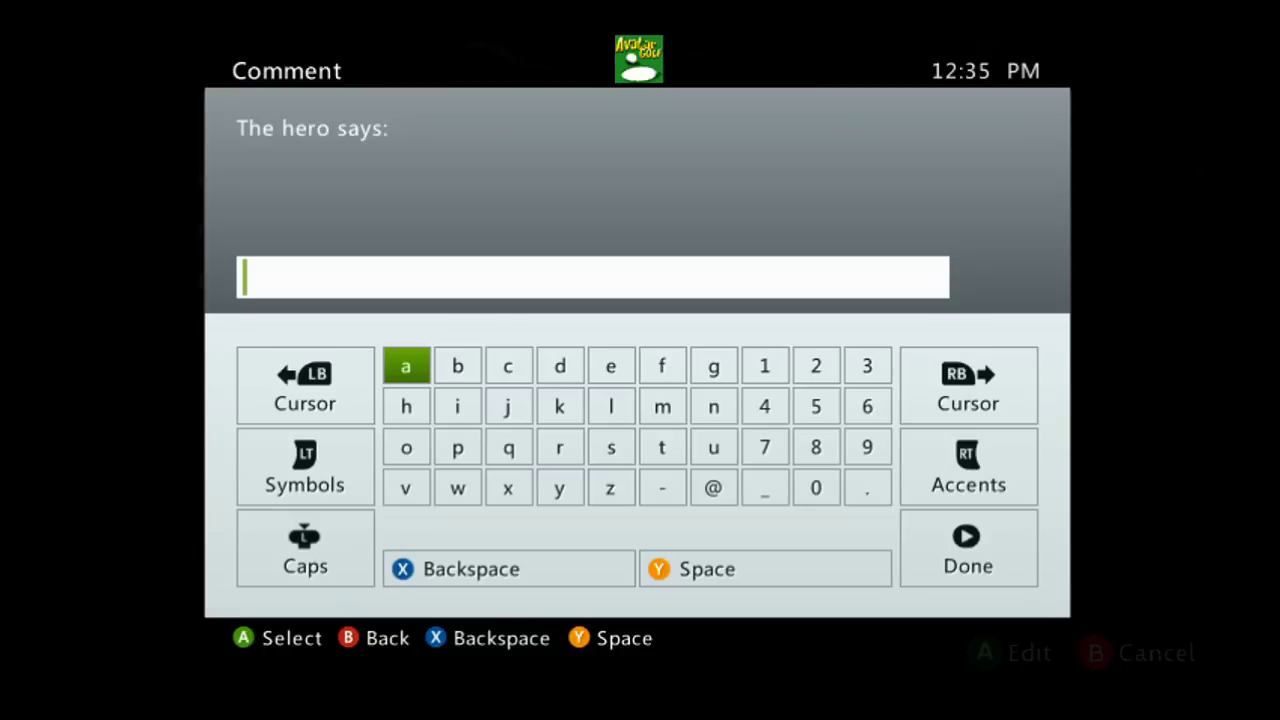
key(Return)
text(Hello)
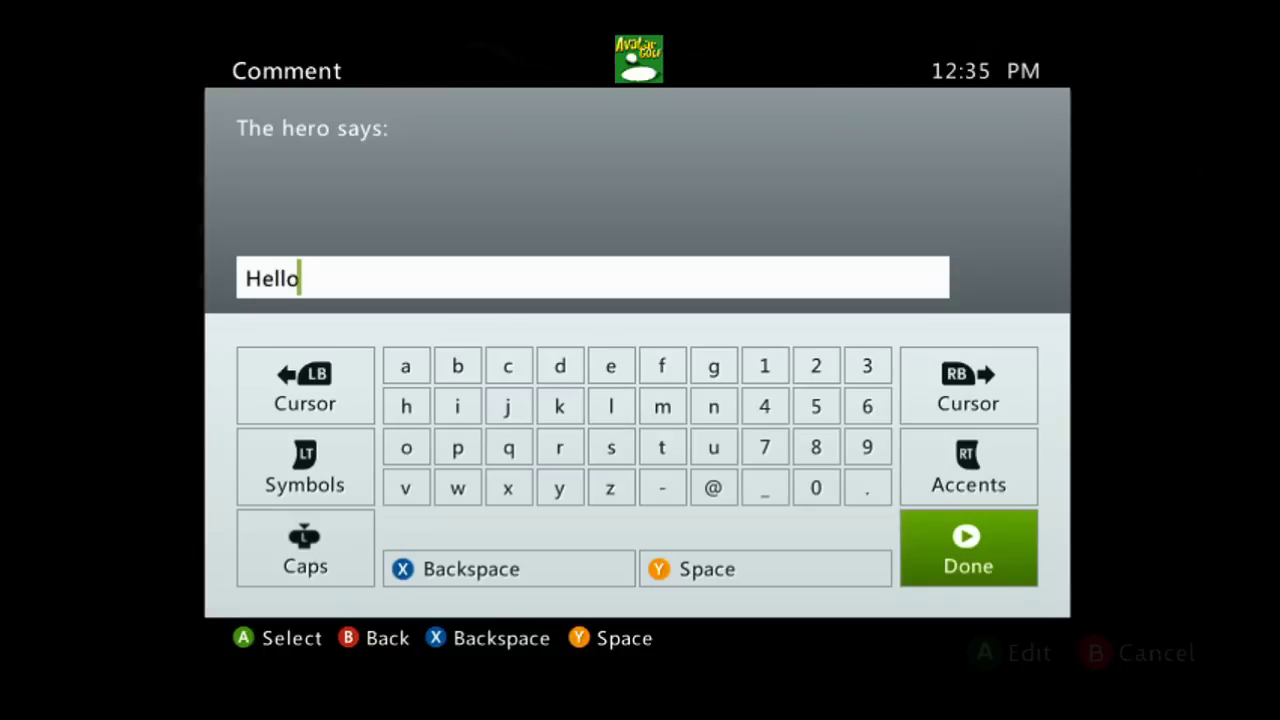
key(Return)
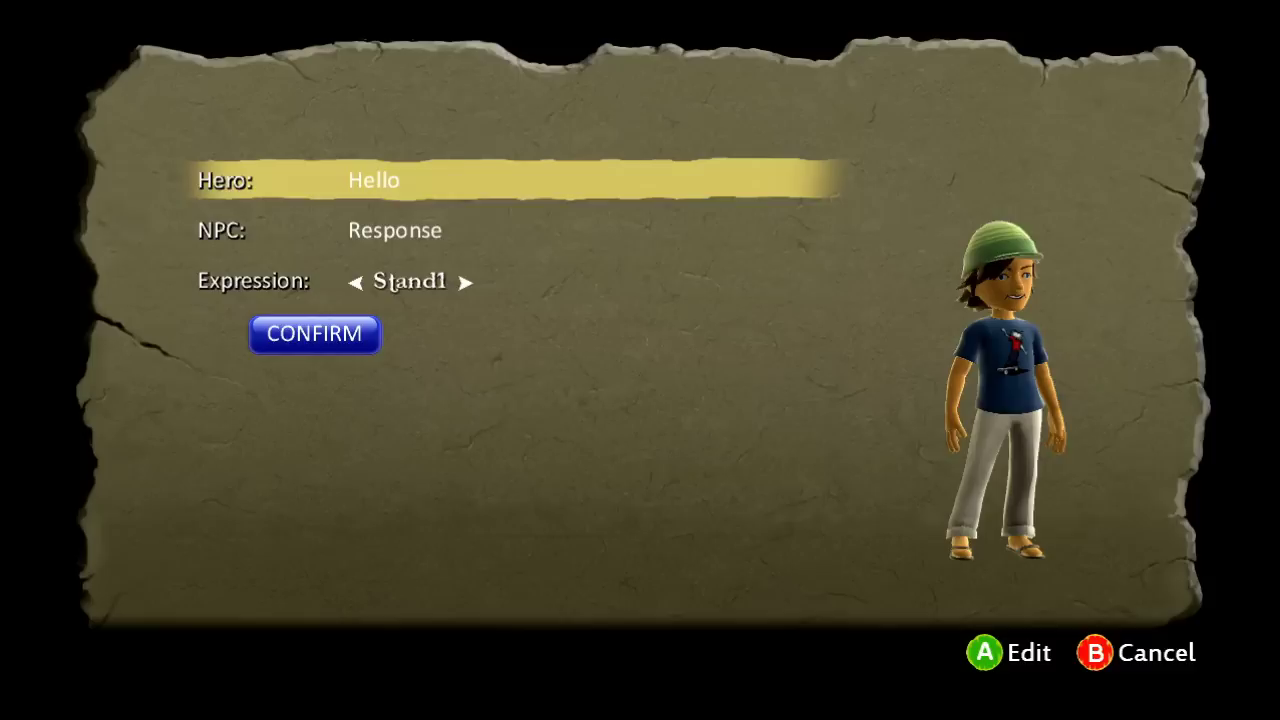
key(Return)
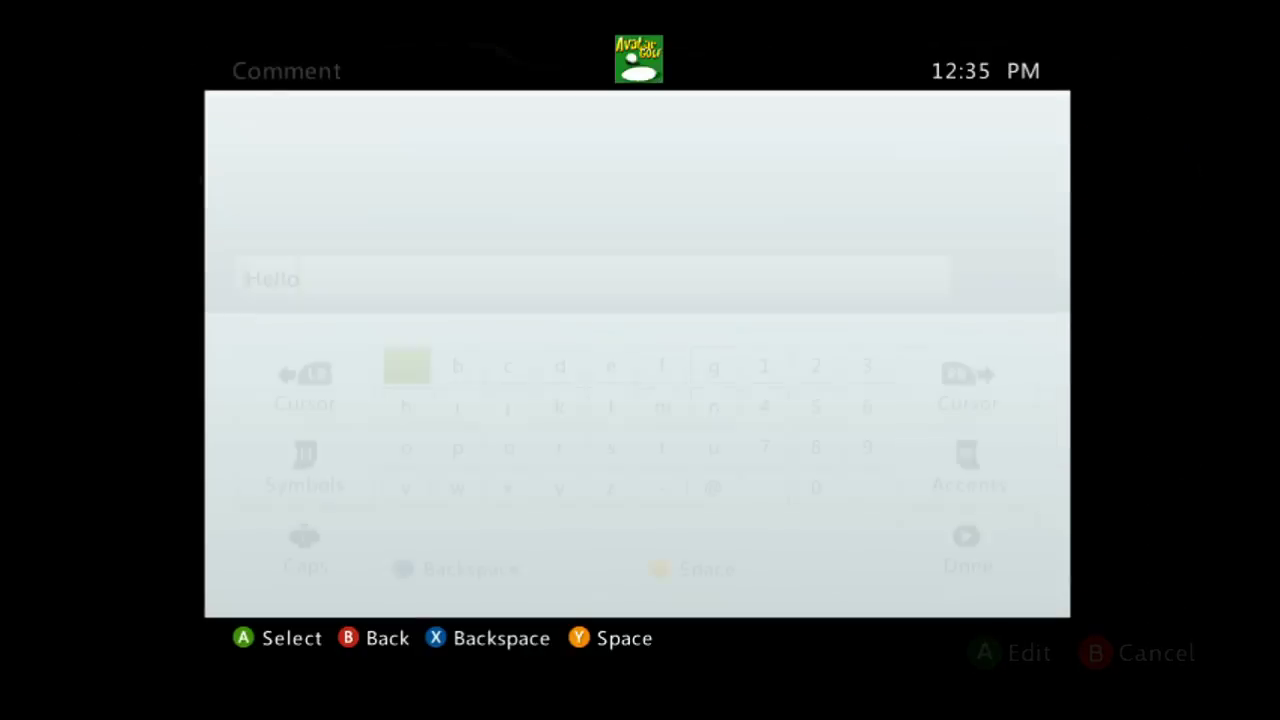
key(Escape)
text(Bob)
key(Return)
- Enter "Oh no monsters re attacking me." as the NPC's response in the dialogue node
key(Down)
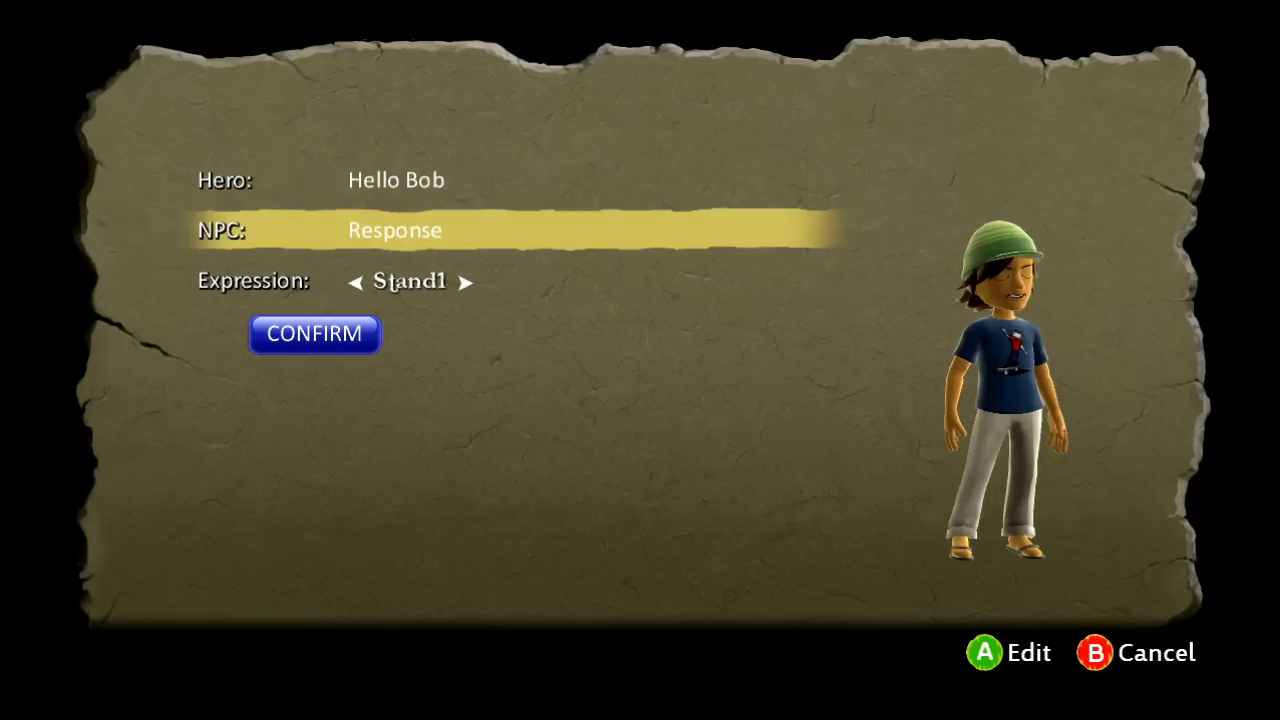
key(Return)
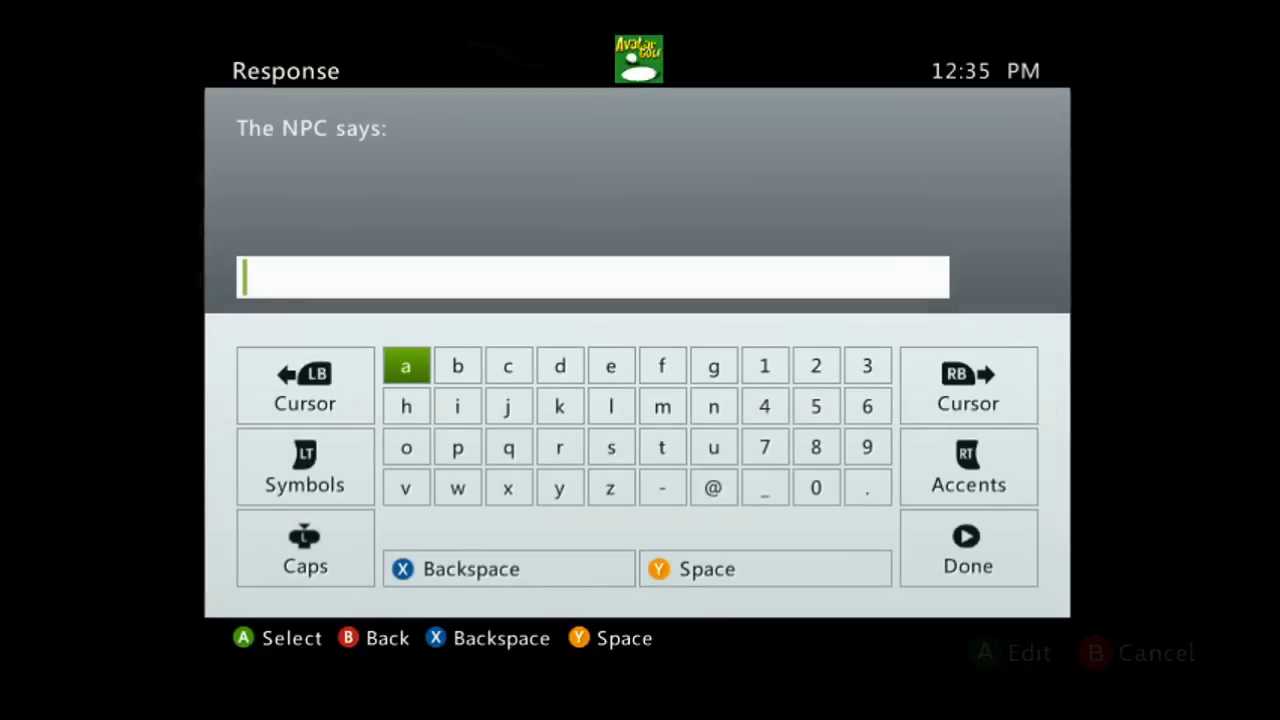
text(Oh n)
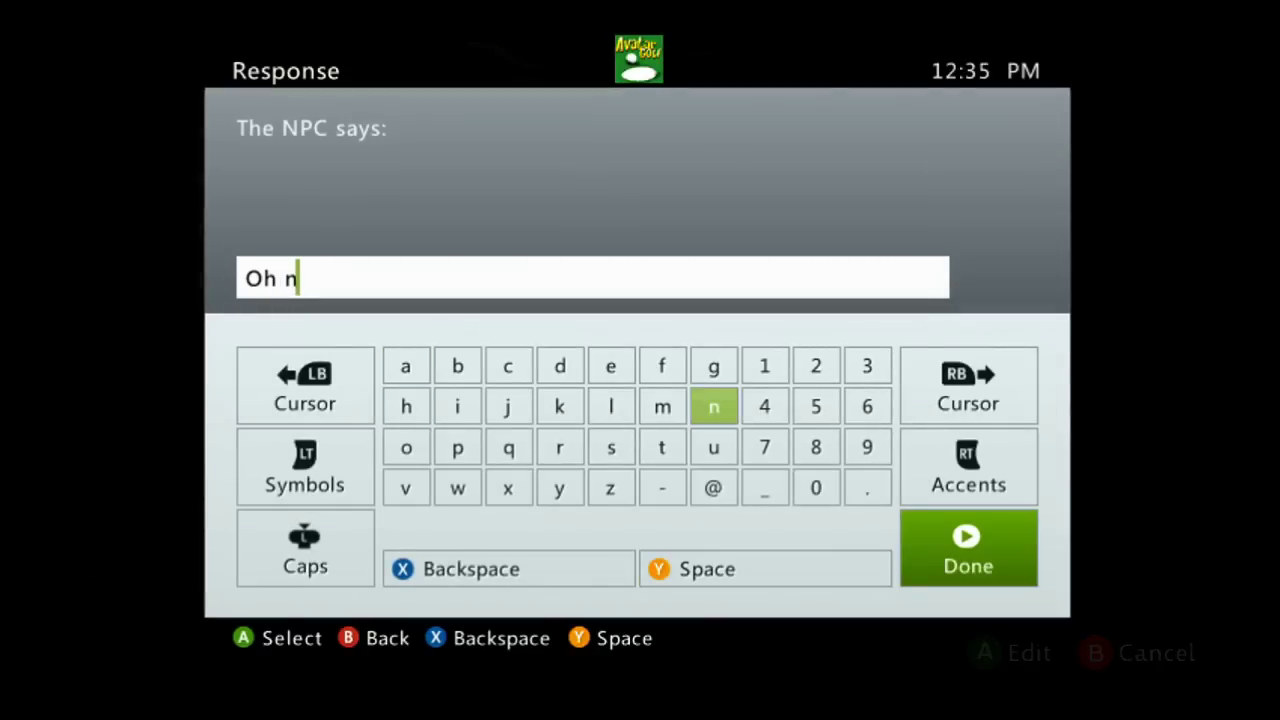
text(o monsters re )
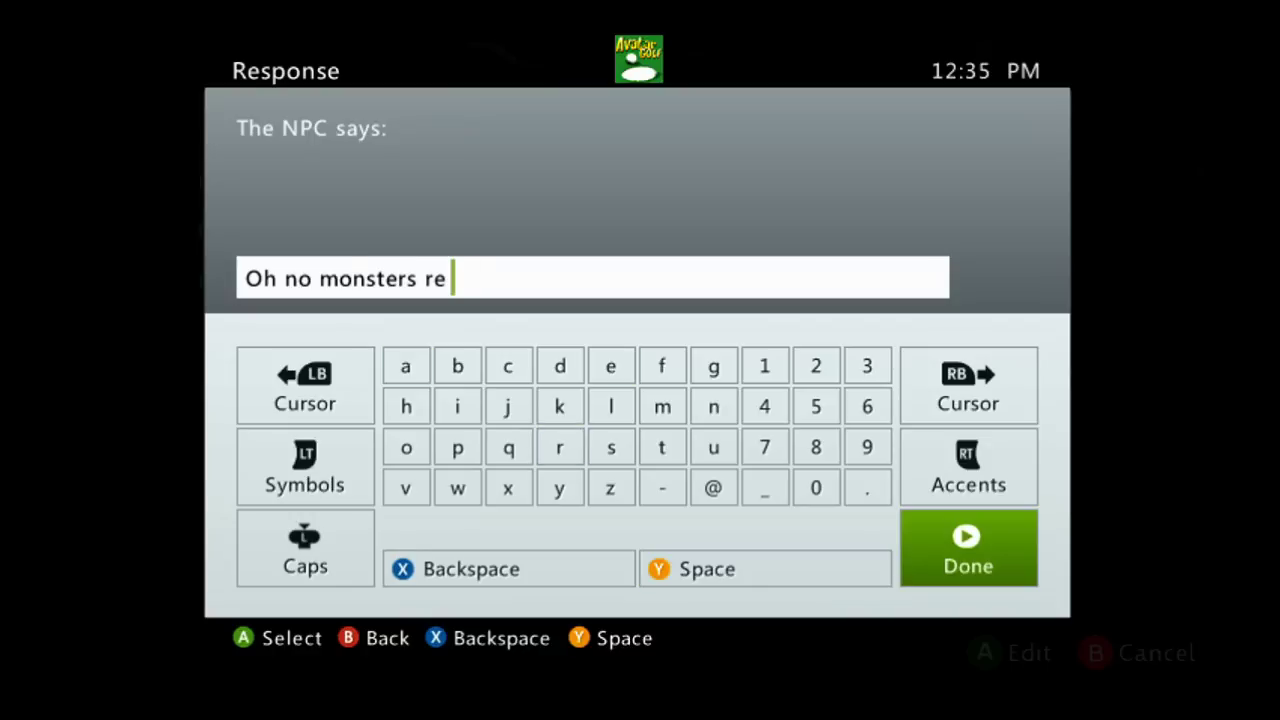
text(attacki)
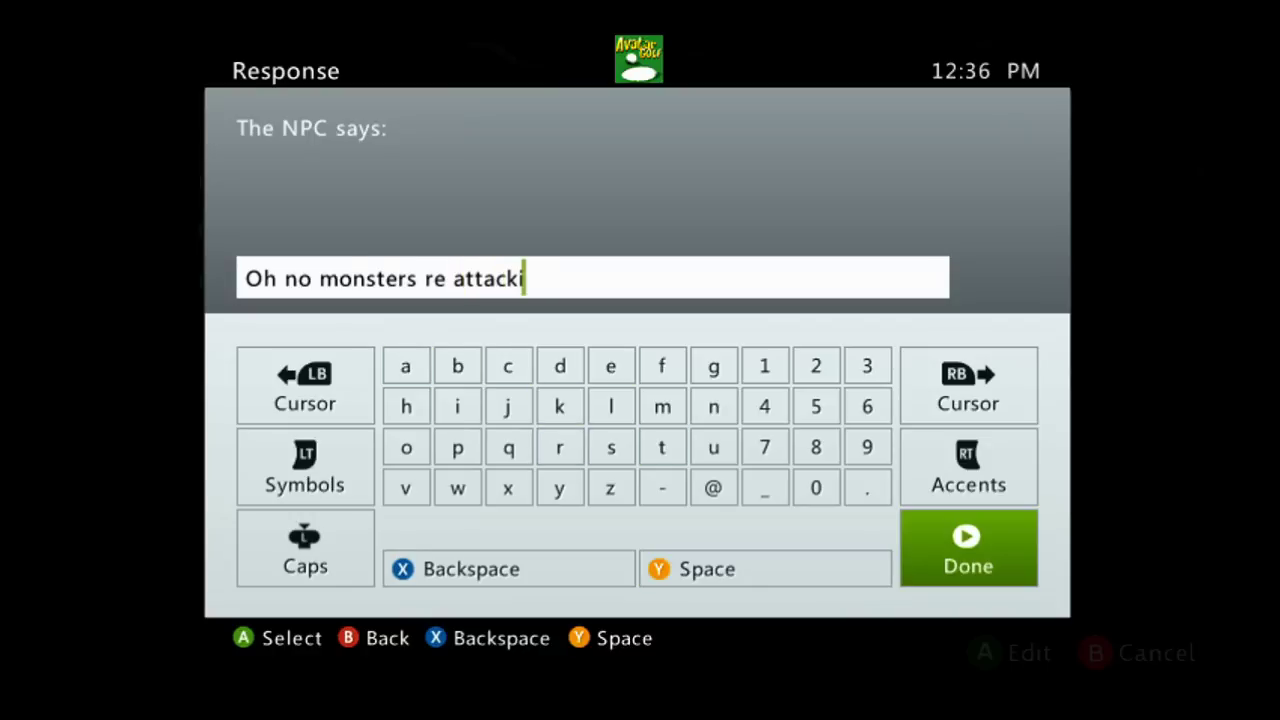
text(ng me.)
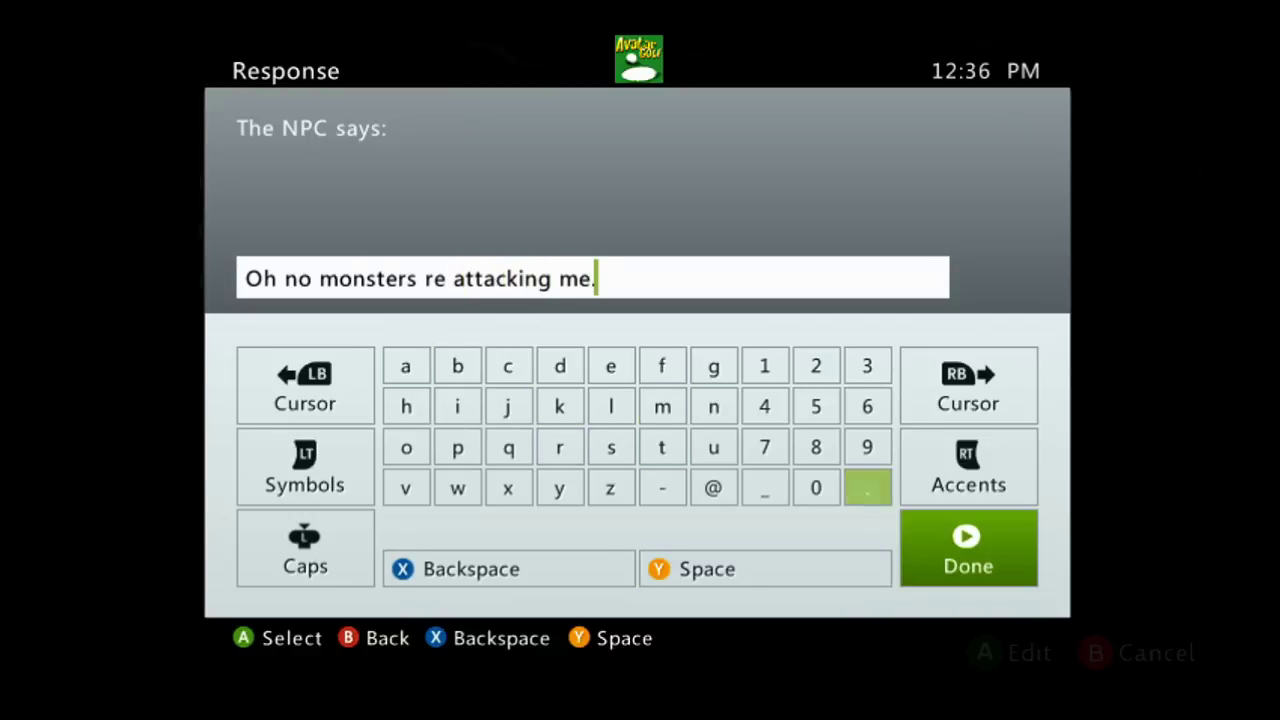
- Correct "re" to "are" in the NPC's response text
key(Left)
key(Left)
key(Left)
key(Left)
key(Left)
key(Left)
key(Left)
key(Left)
key(Left)
key(Left)
key(Left)
key(Left)
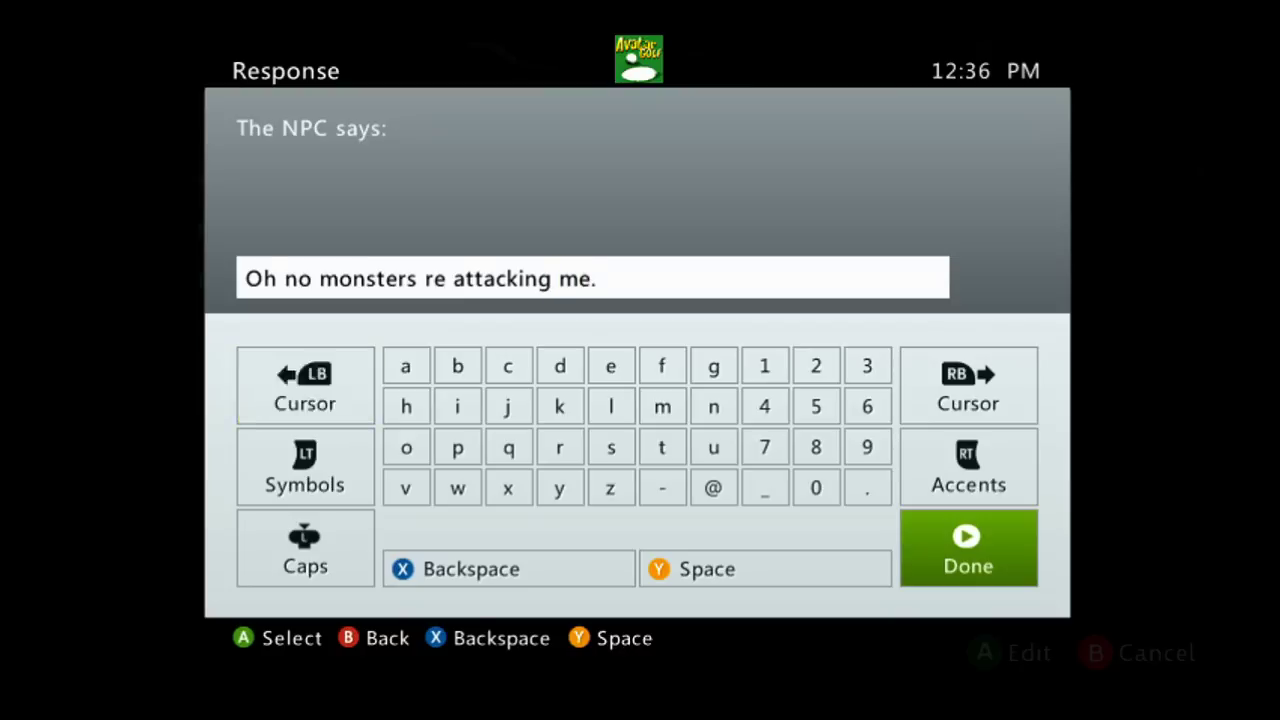
key(Left)
key(Left)
key(Left)
key(Left)
text(a)
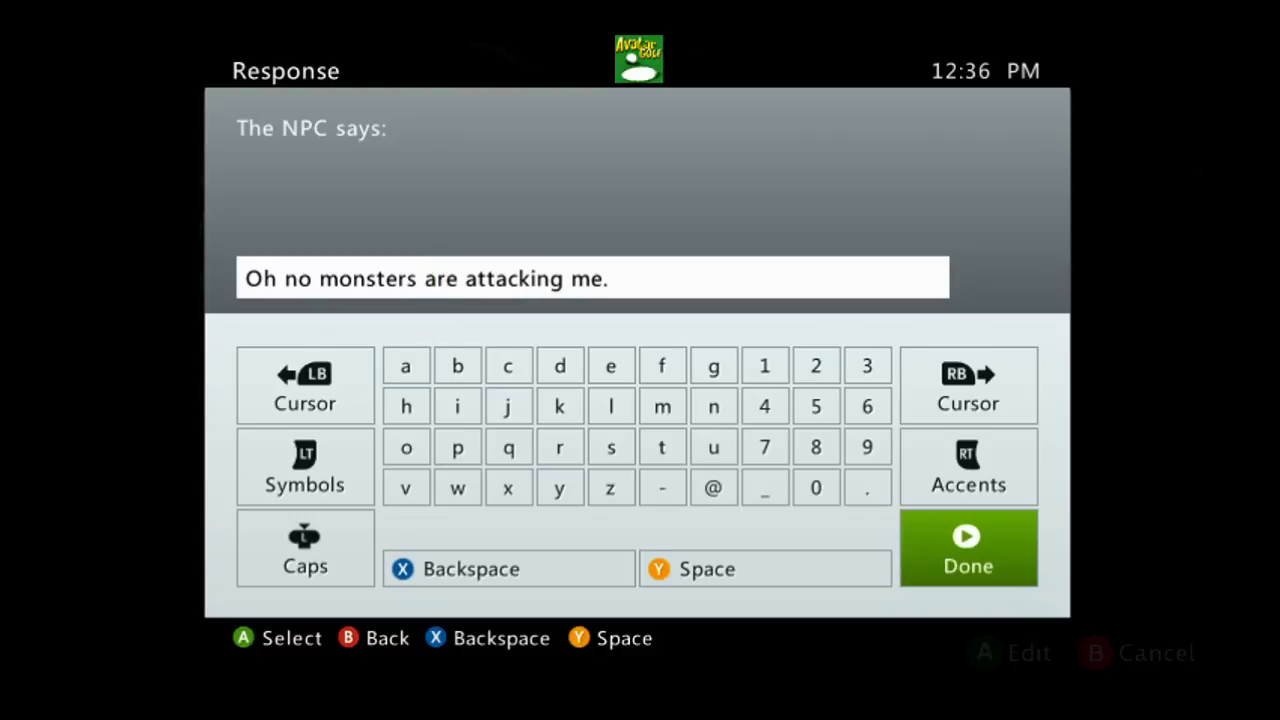
- Confirm the NPC's response text, set the NPC's expression to Cry, and save the dialogue node
key(Return)
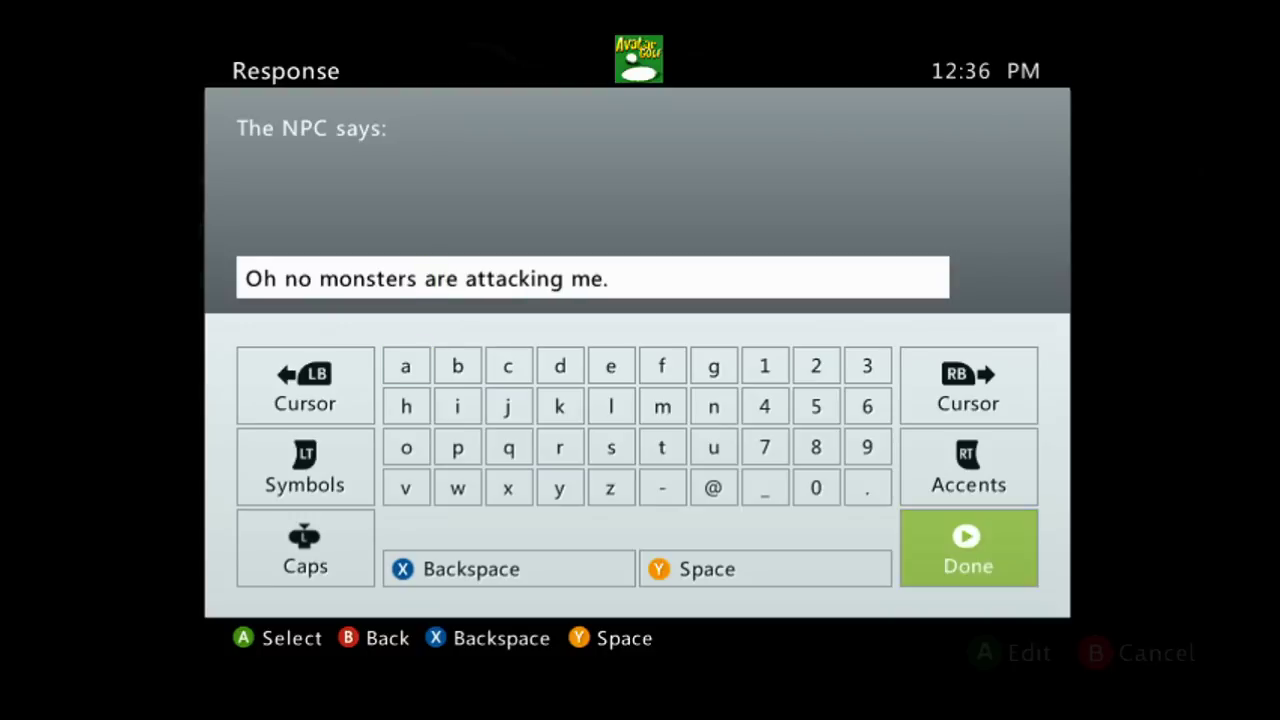
key(Down)
key(Right)
key(Right)
key(Right)
key(Right)
key(Right)
key(Right)
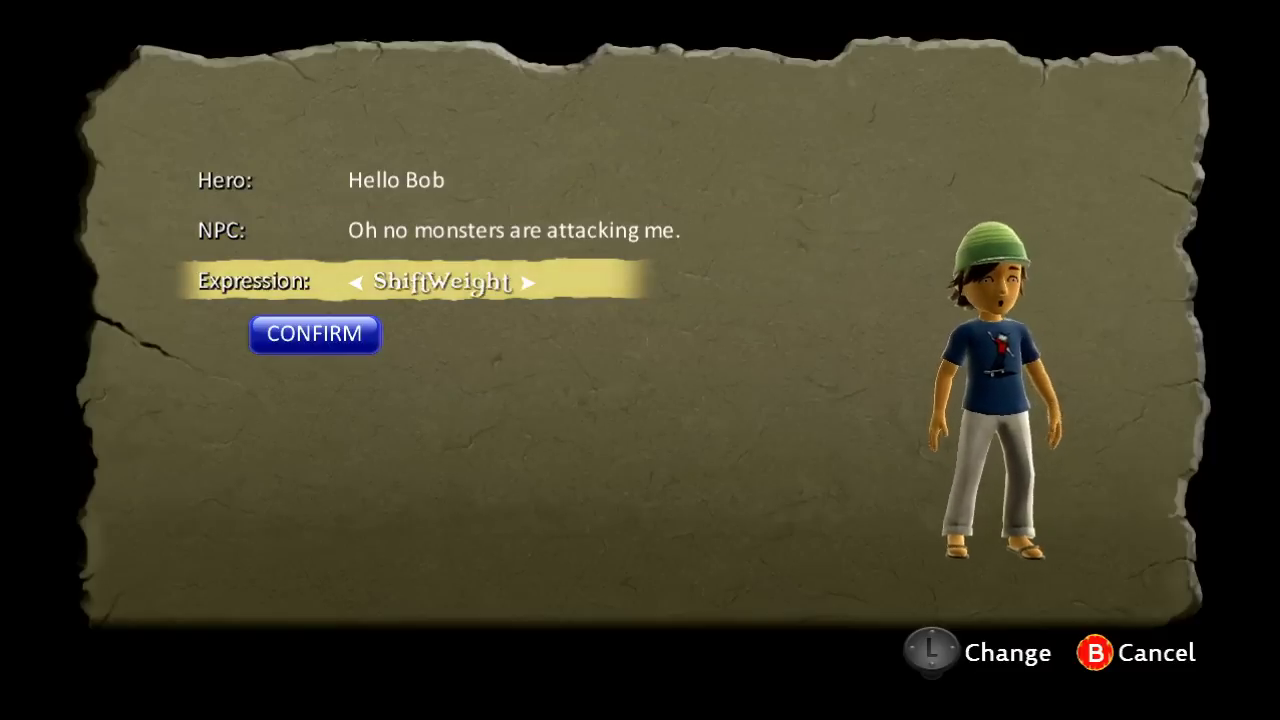
key(Right)
key(Right)
key(Right)
key(Right)
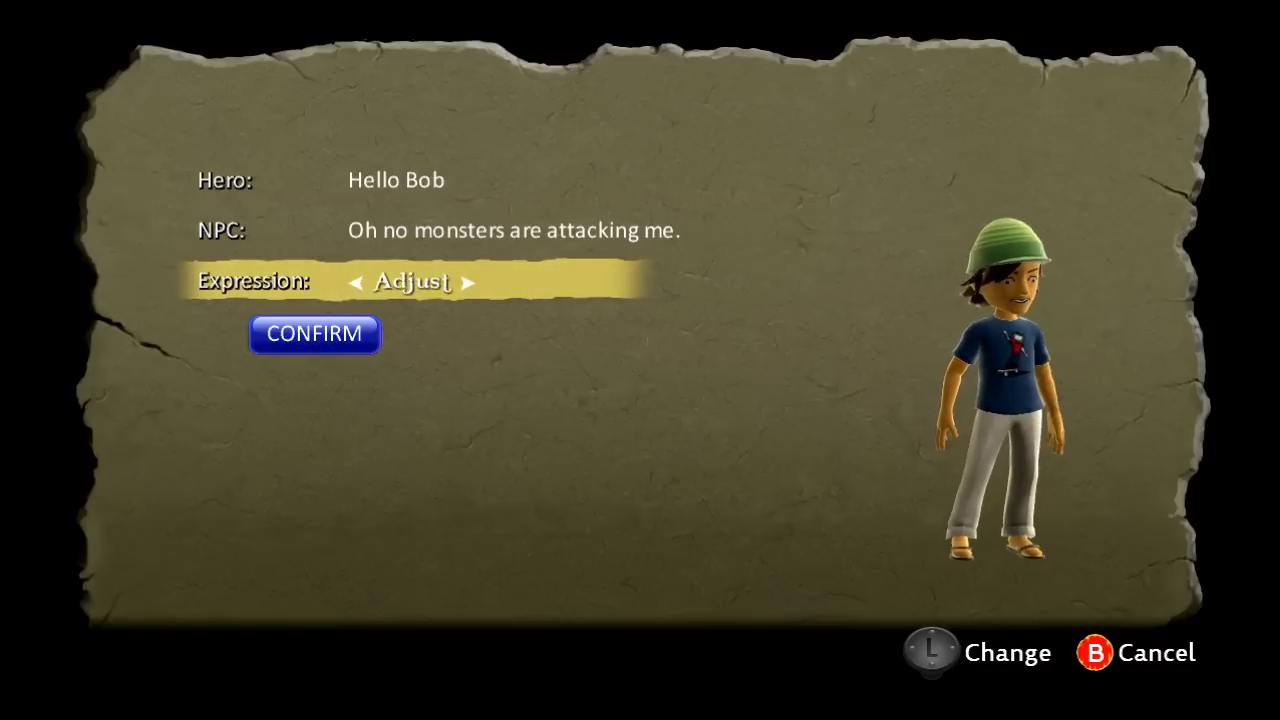
key(Right)
key(Right)
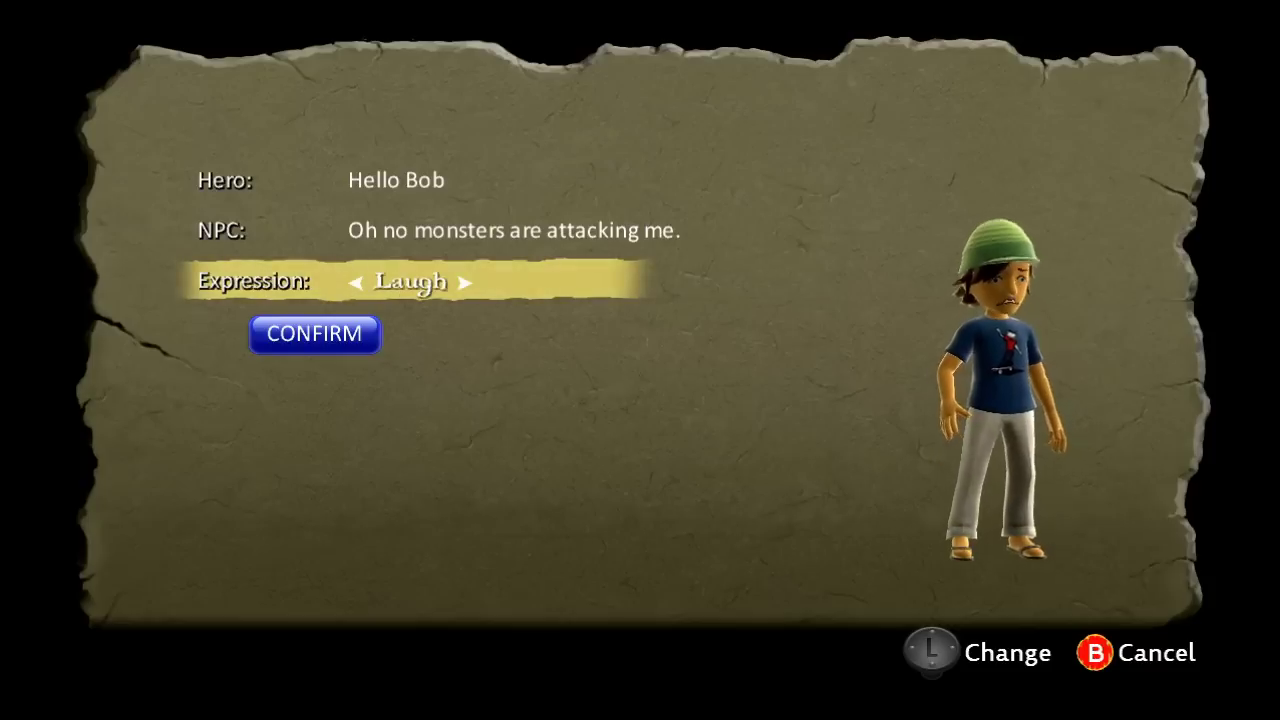
key(Left)
key(Left)
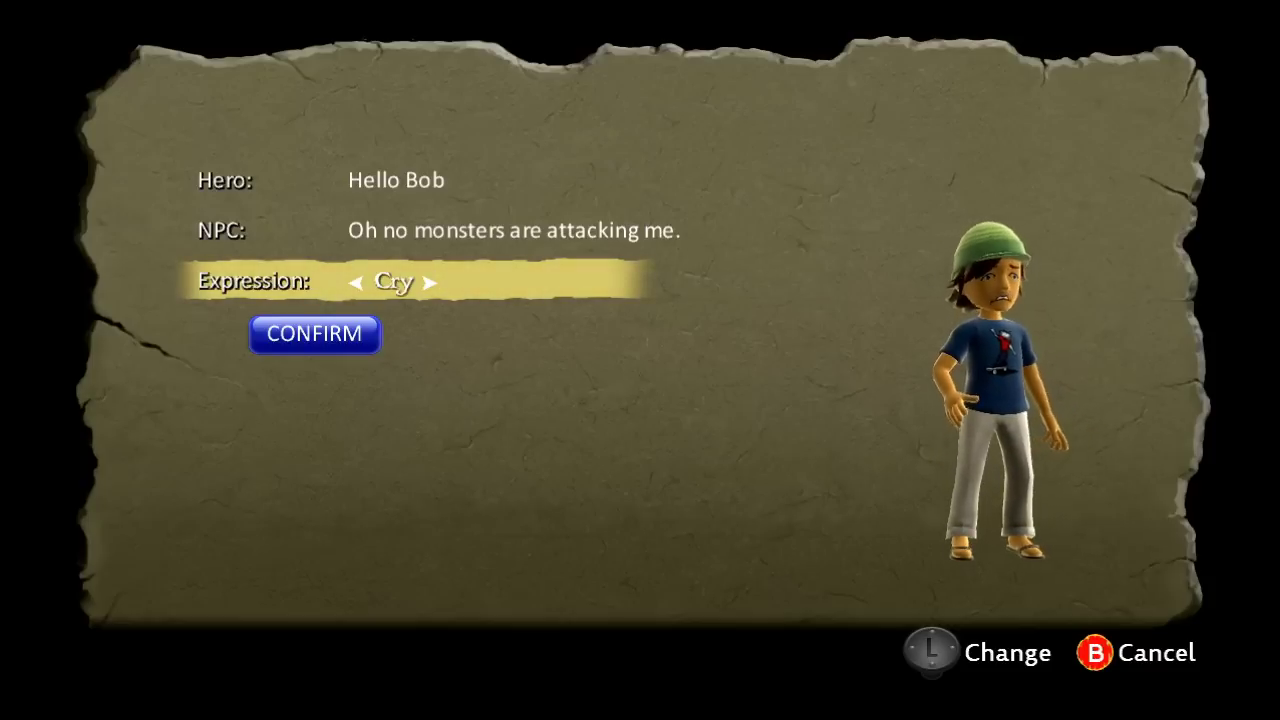
key(Down)
key(Return)
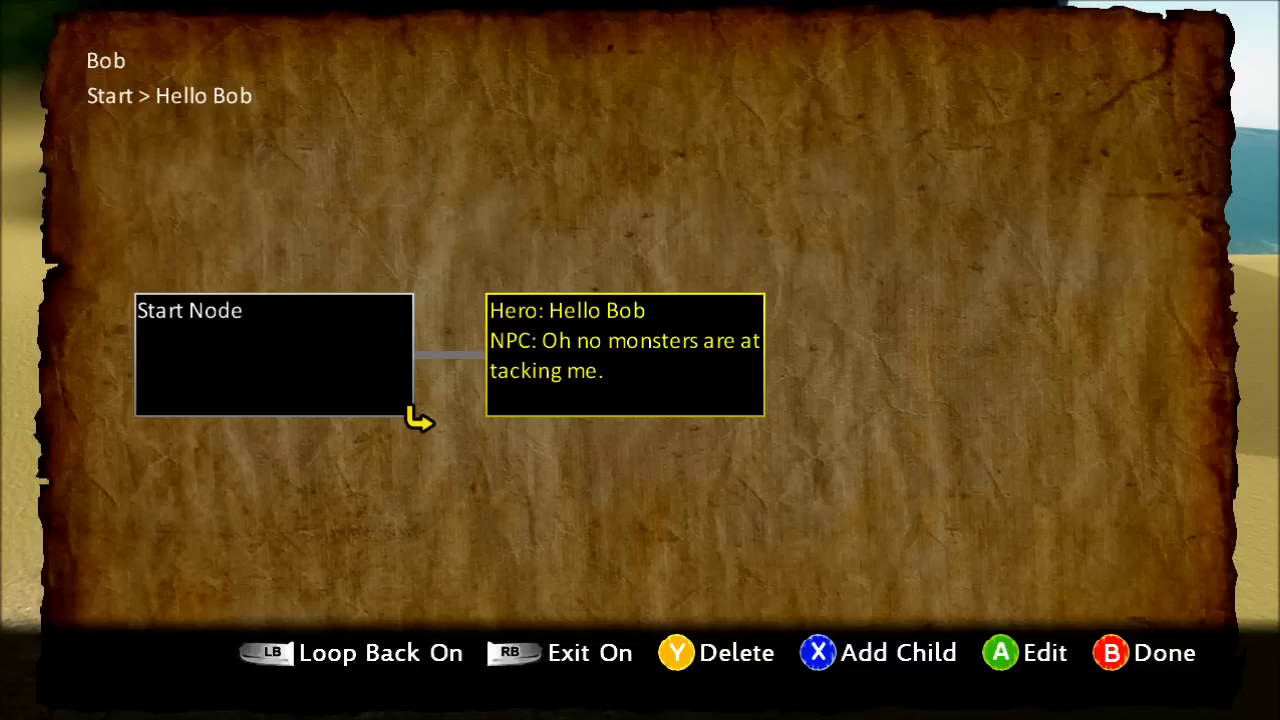
- Add a second comment and response node under the Start Node and open its properties
key(Left)
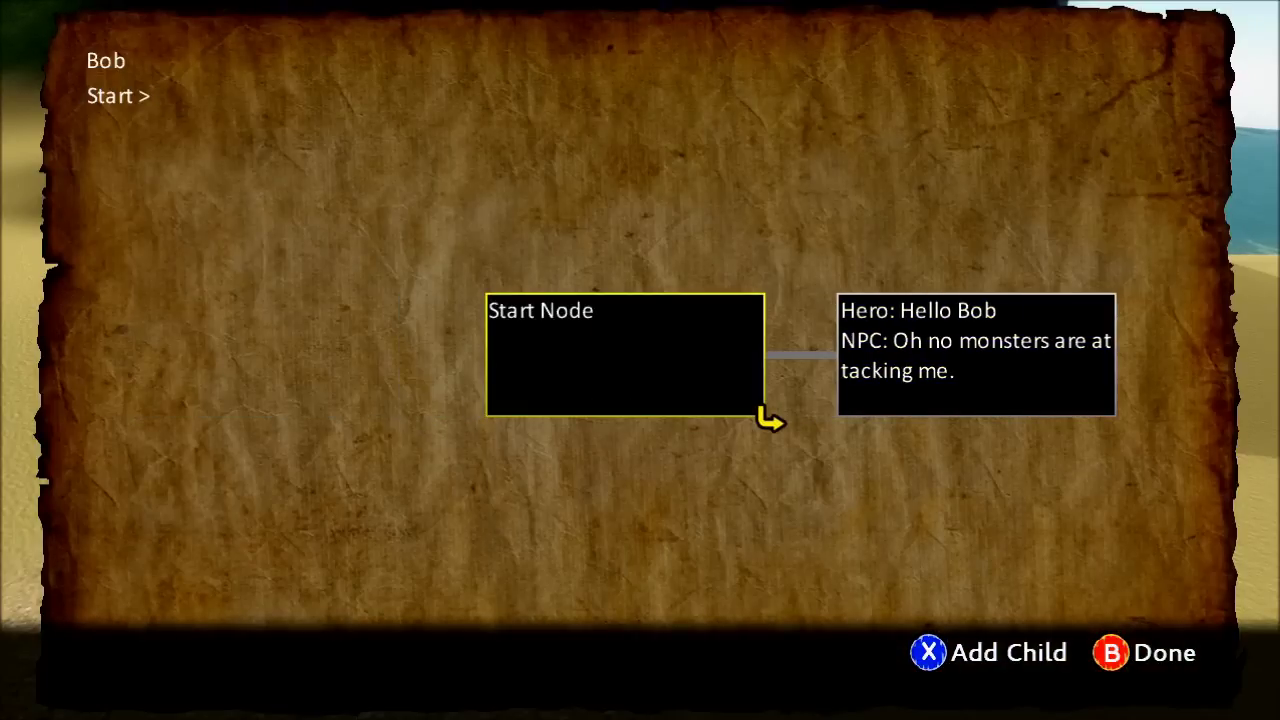
key(Right)
key(Left)
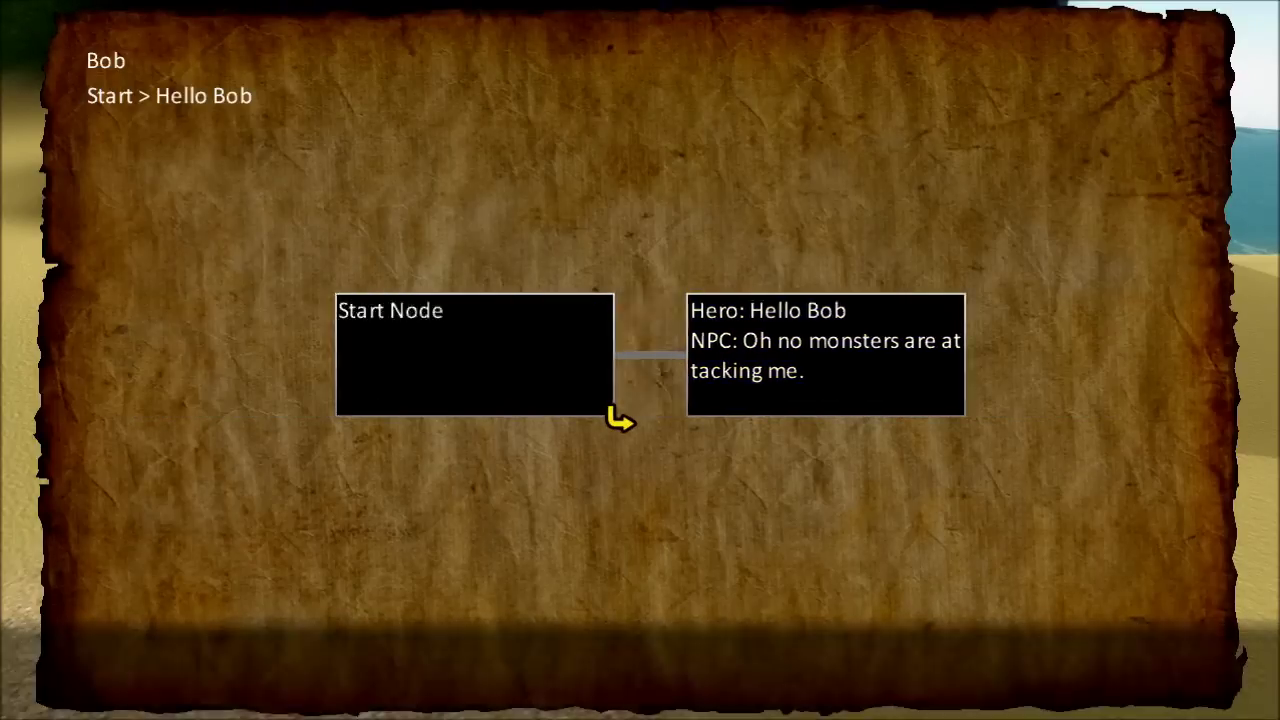
key(x)
key(Right)
key(Down)
key(Return)
key(Return)
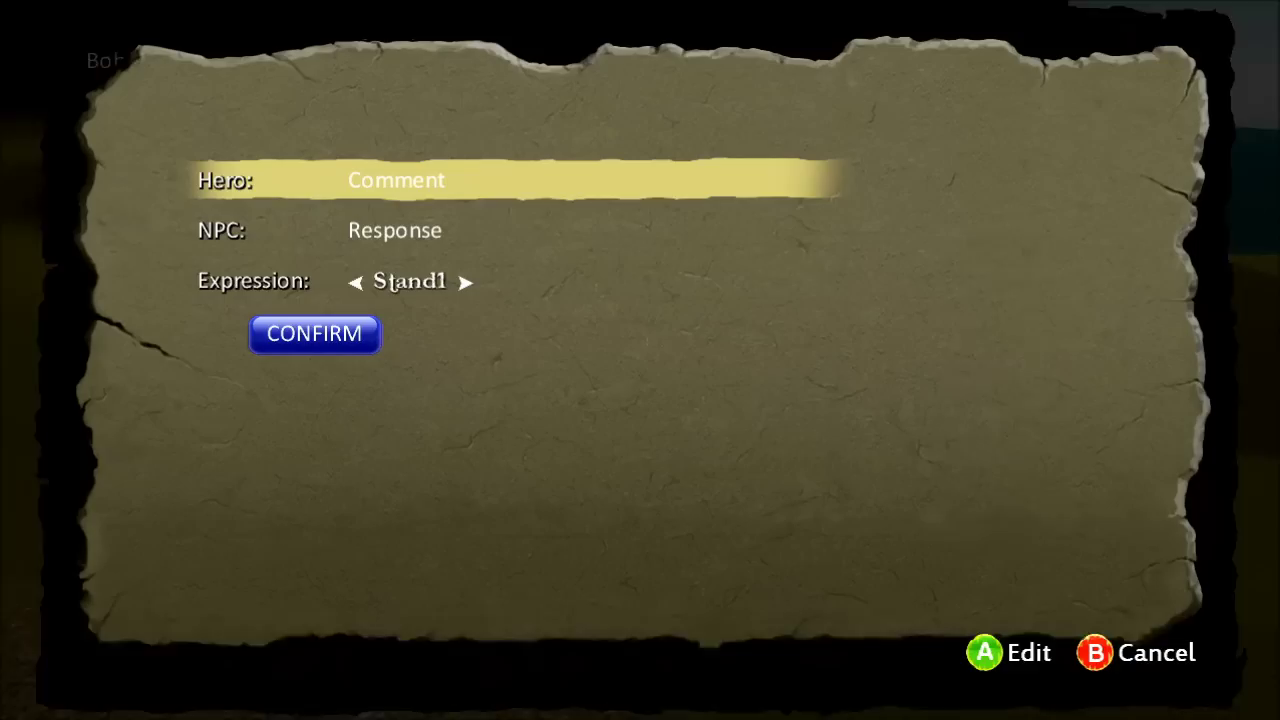
- Set the hero's comment in the second dialogue node to "Nevermind"
key(Return)
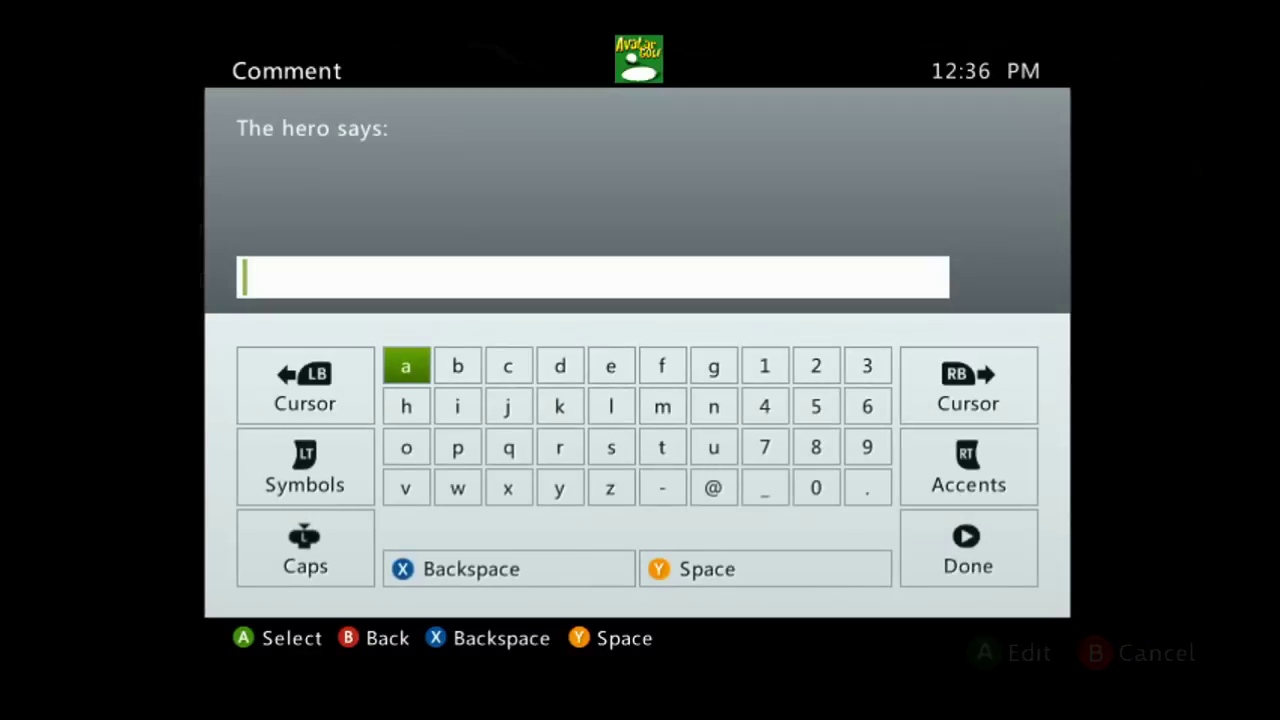
text(Nevernind)
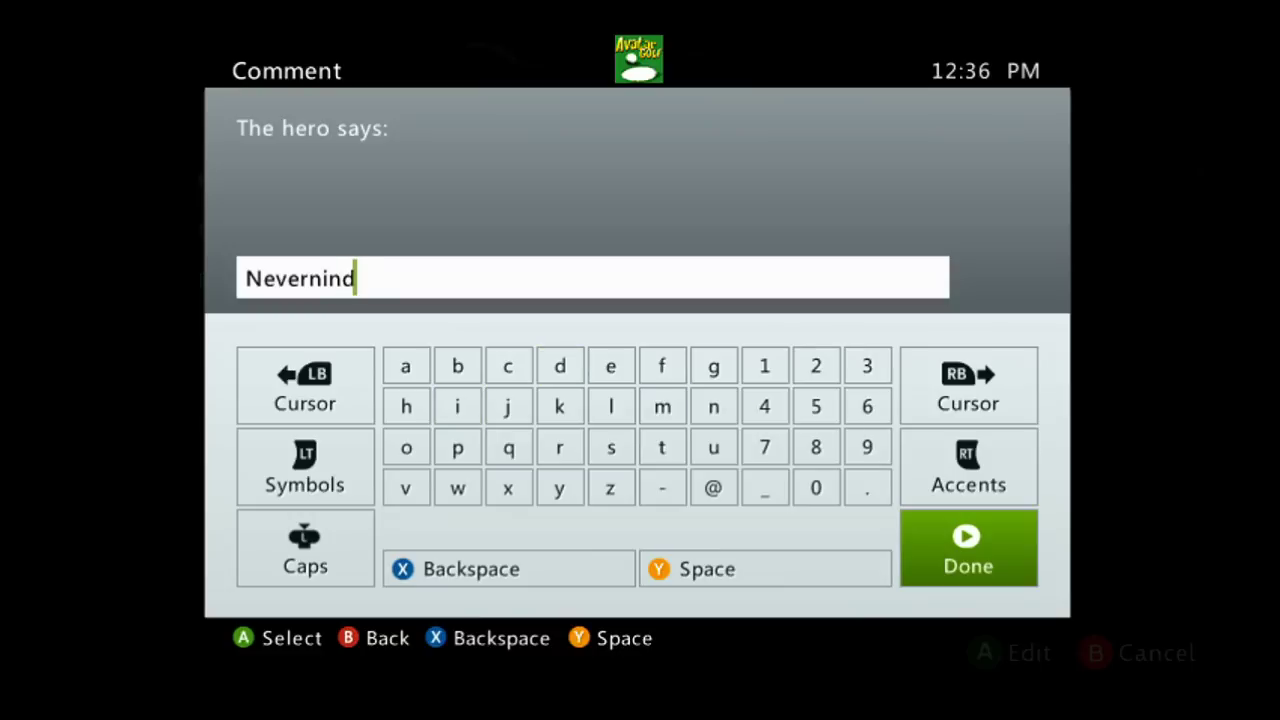
key(Left)
key(Left)
key(Left)
key(BackSpace)
text(m)
key(Return)
- Enter "..." as the NPC's response to "Nevermind" and save the node
key(Down)
key(Return)
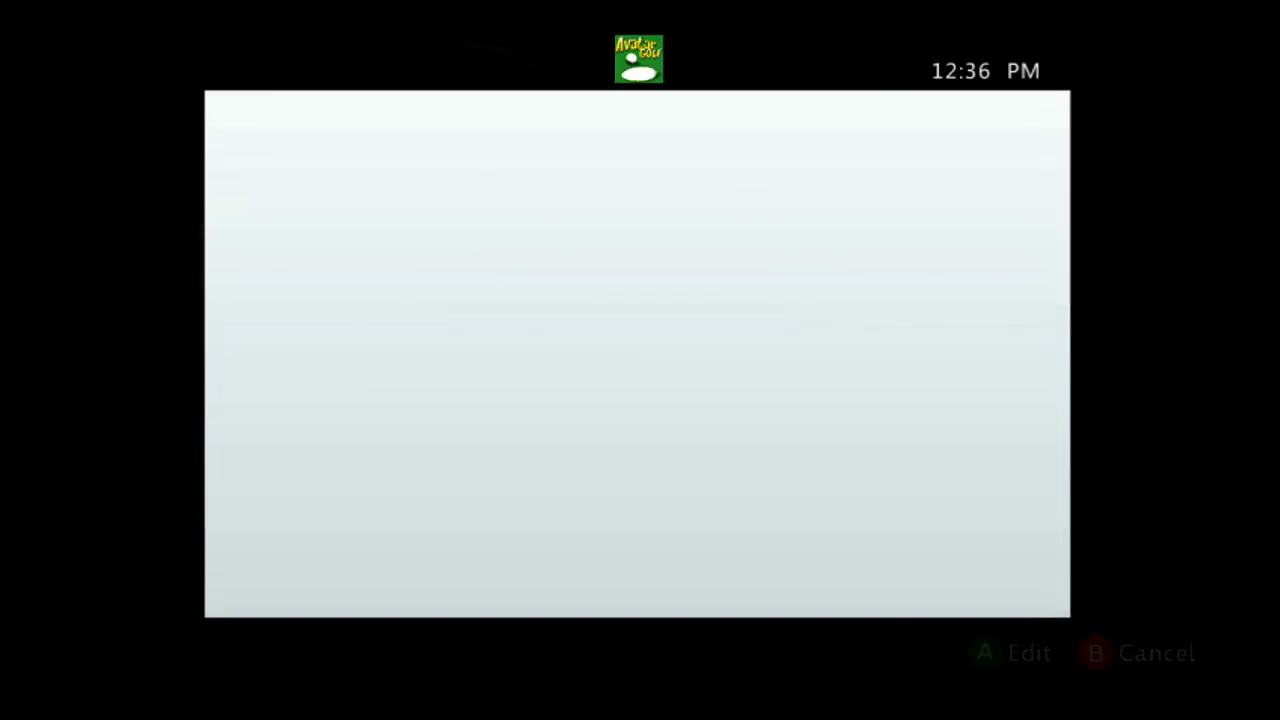
text(...)
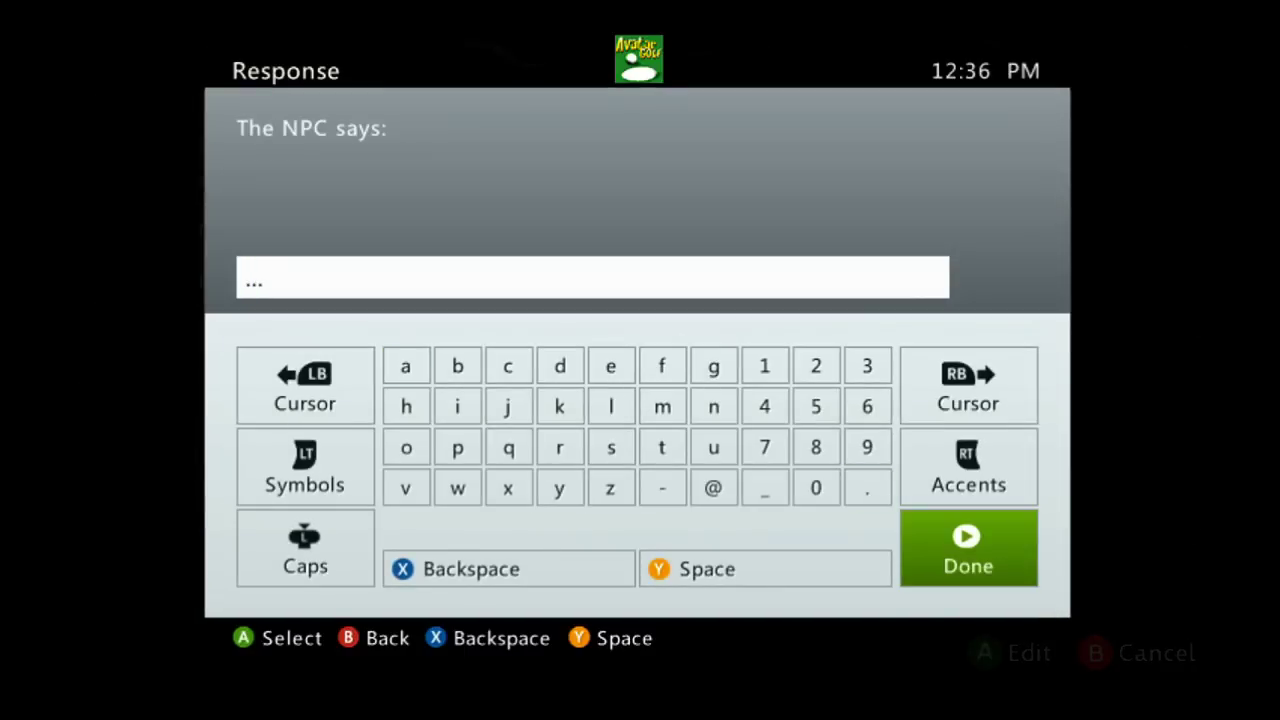
key(Return)
key(Down)
key(Down)
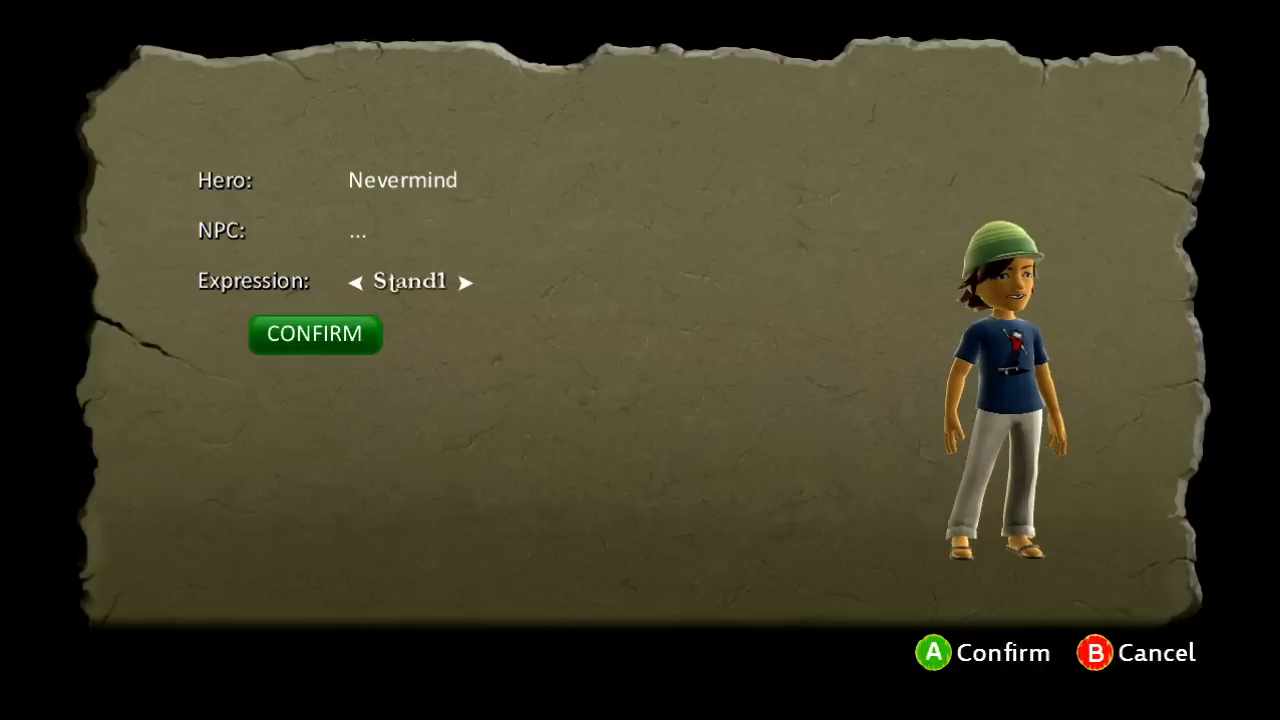
key(Return)
- Add three child nodes under the "Hello Bob" node and two child nodes under the first of them
key(Up)
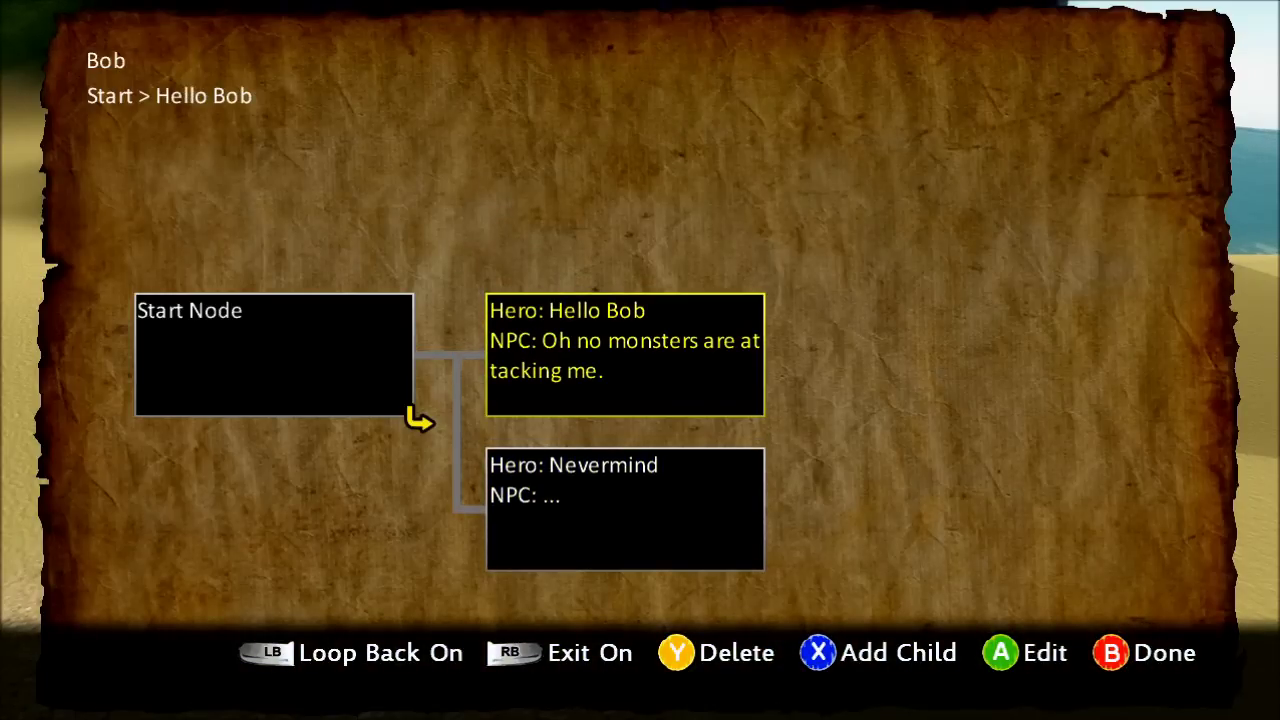
key(x)
key(x)
key(x)
key(Right)
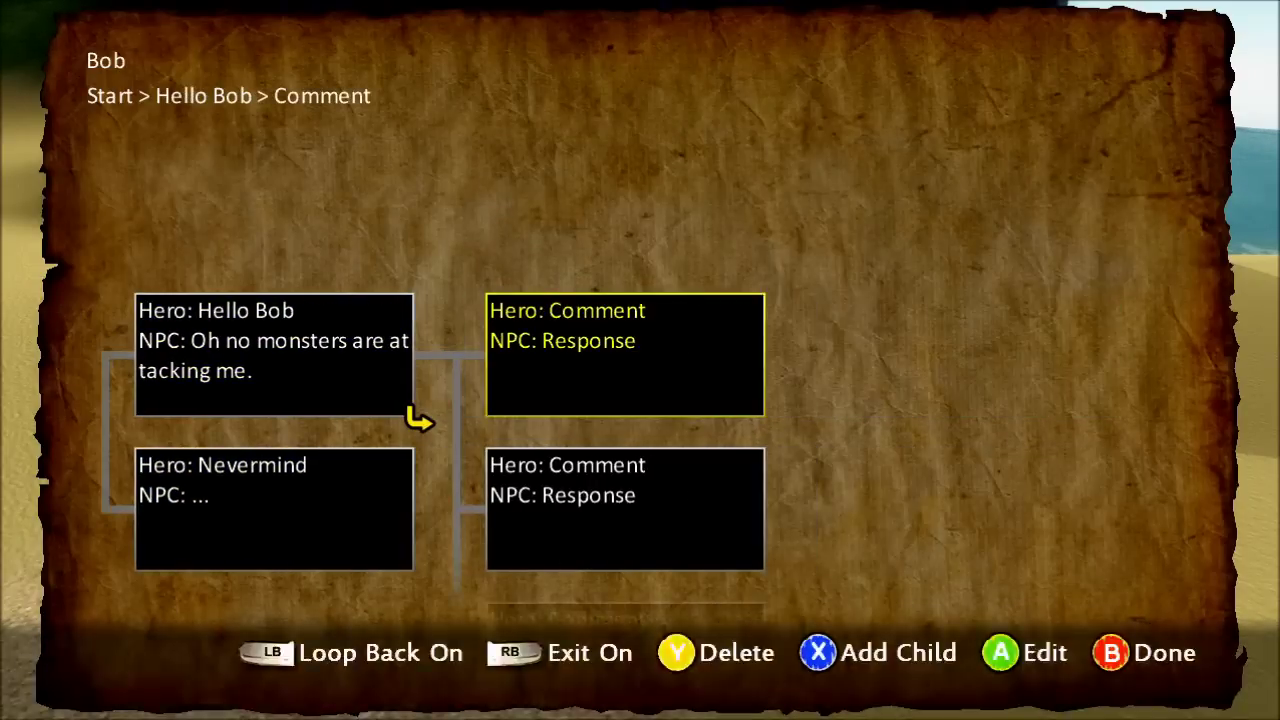
key(x)
key(x)
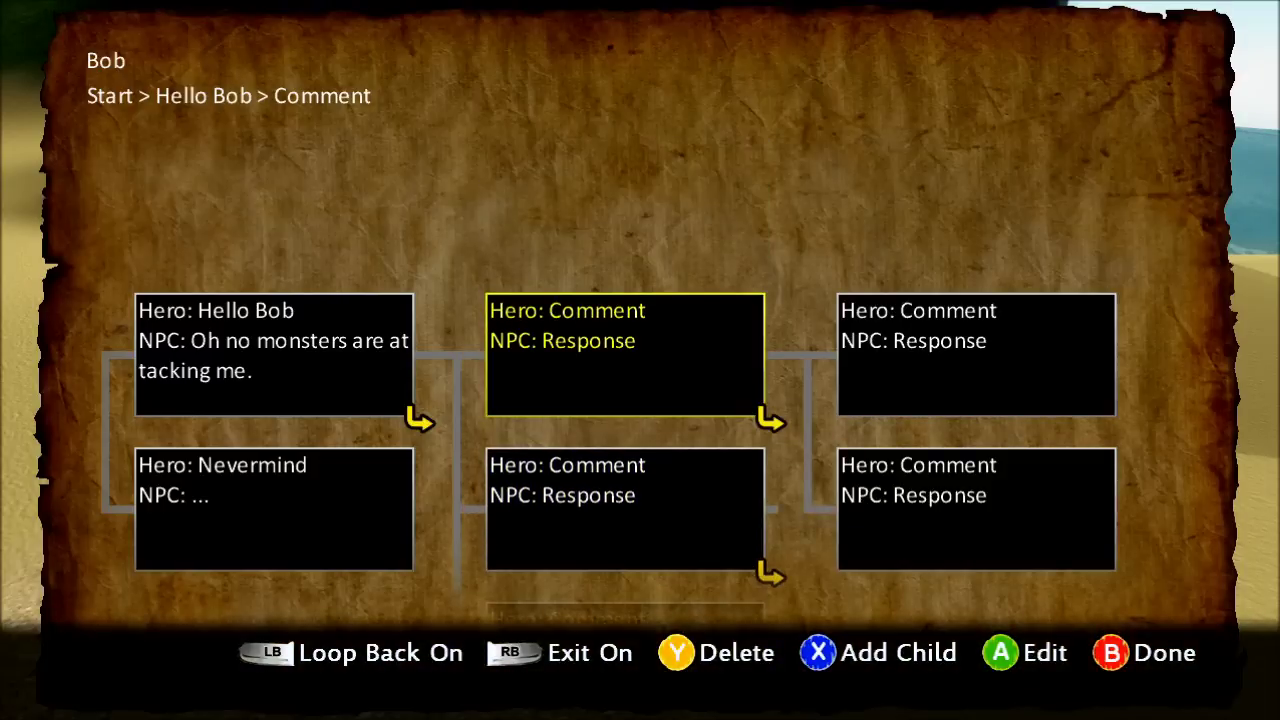
- Delete the surplus placeholder comment and response nodes from the branch below "Hello Bob"
key(Right)
key(y)
key(a)
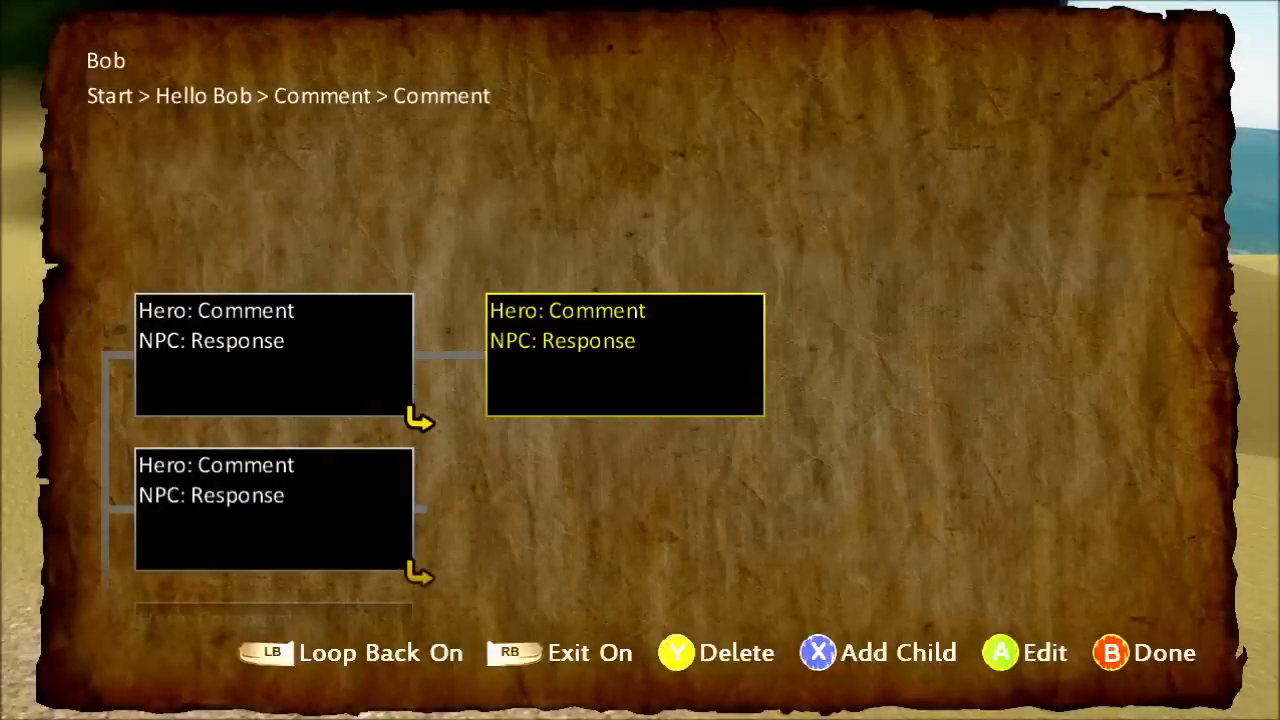
key(y)
key(a)
key(y)
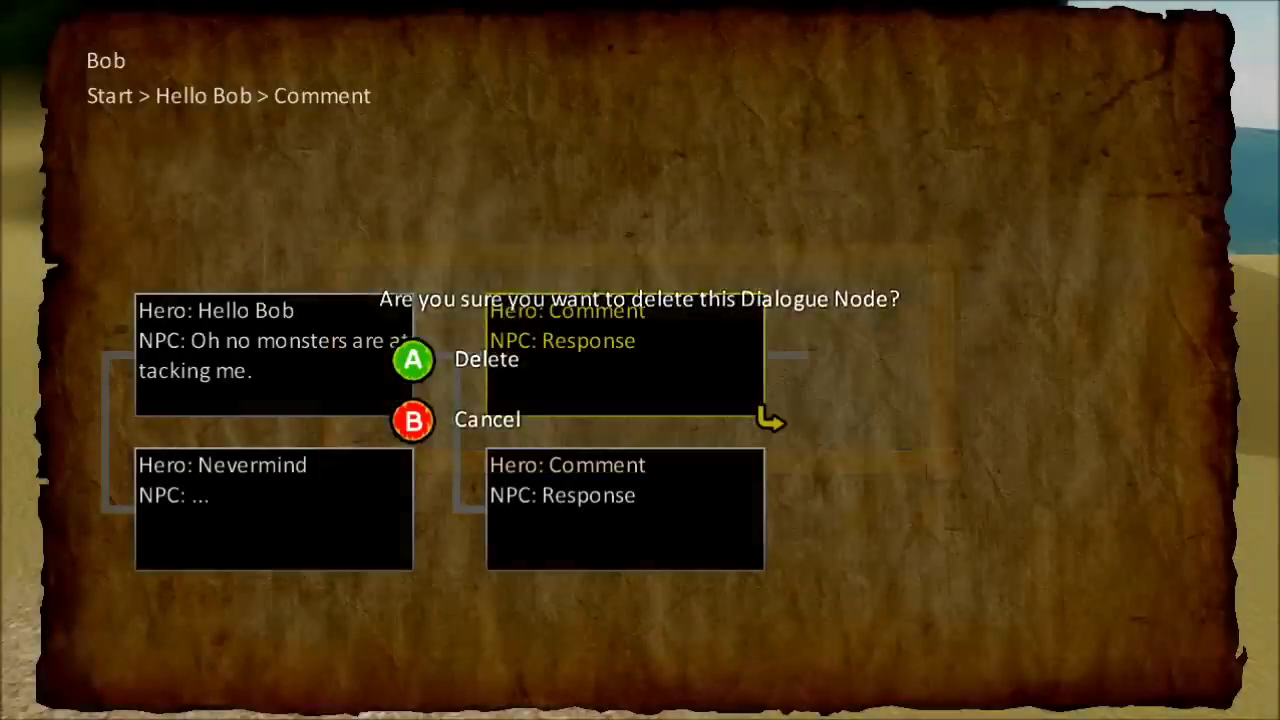